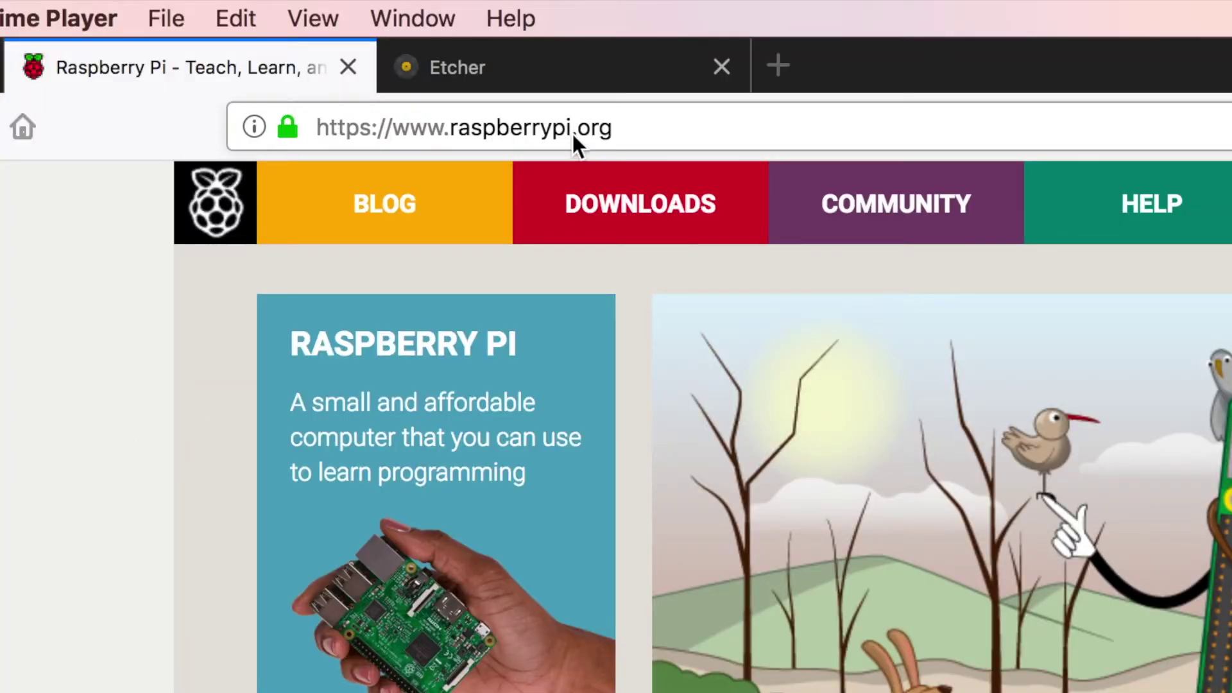
Download the Raspbian Stretch Lite ZIP from the raspberrypi.org Raspbian downloads page.
left_click(636, 200)
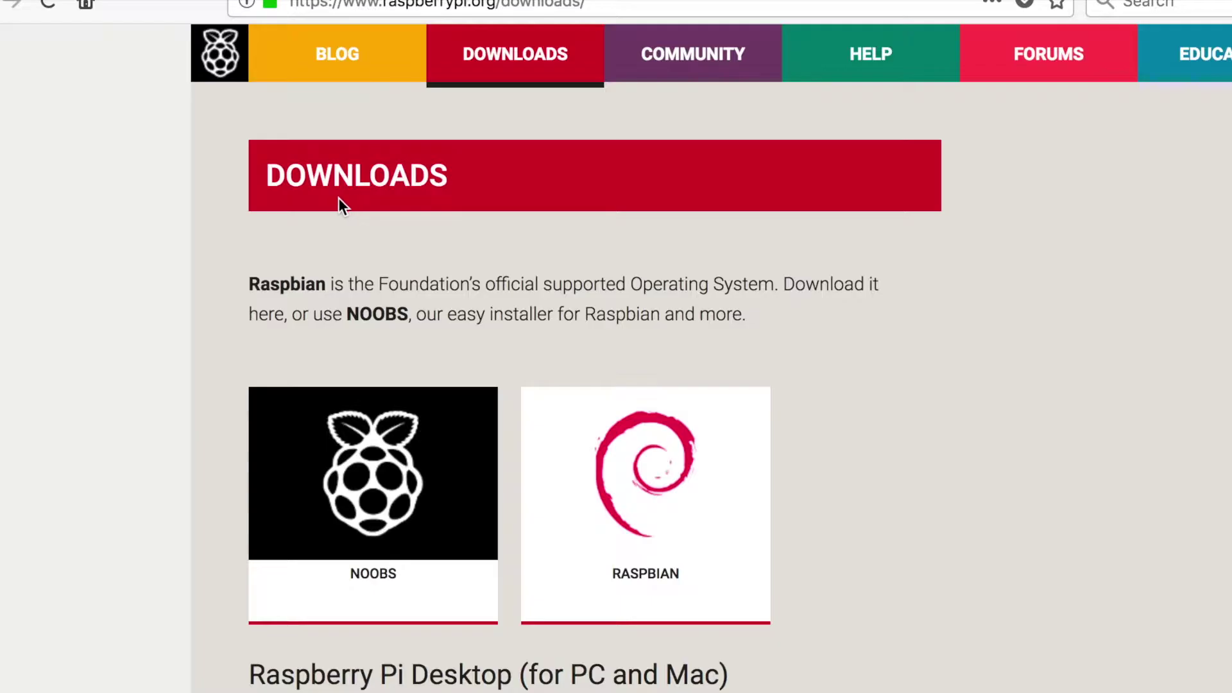
left_click(651, 458)
scroll(932, 462, "down", 3)
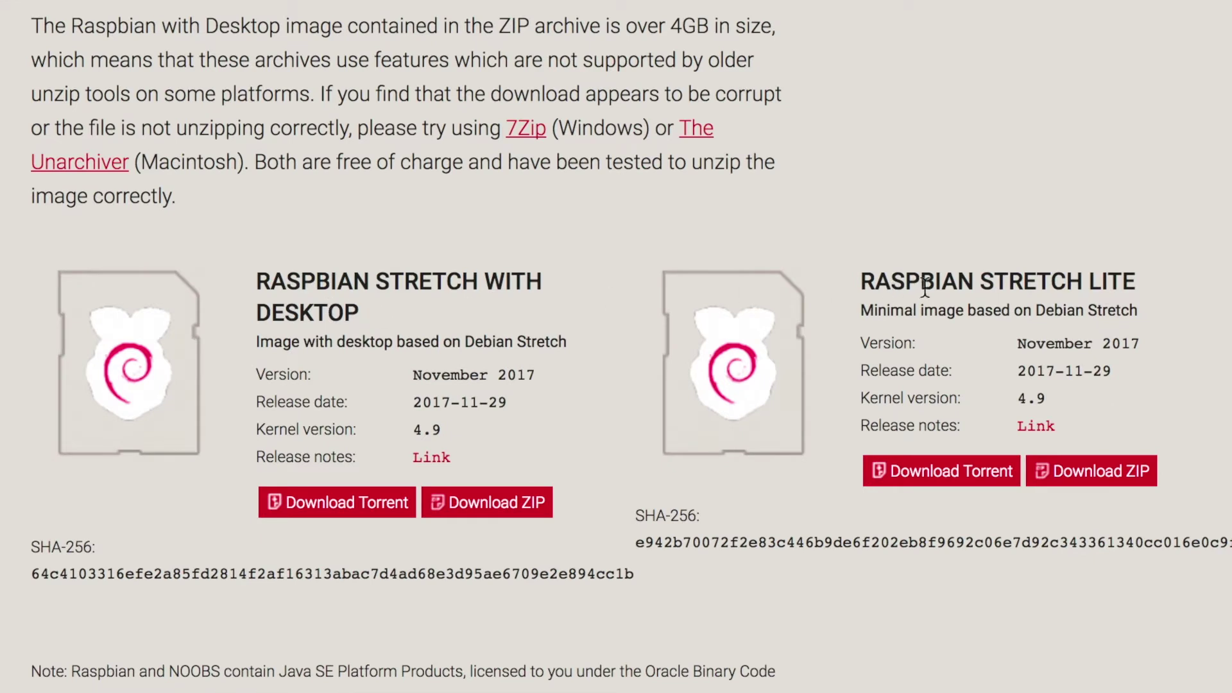
left_click(1101, 483)
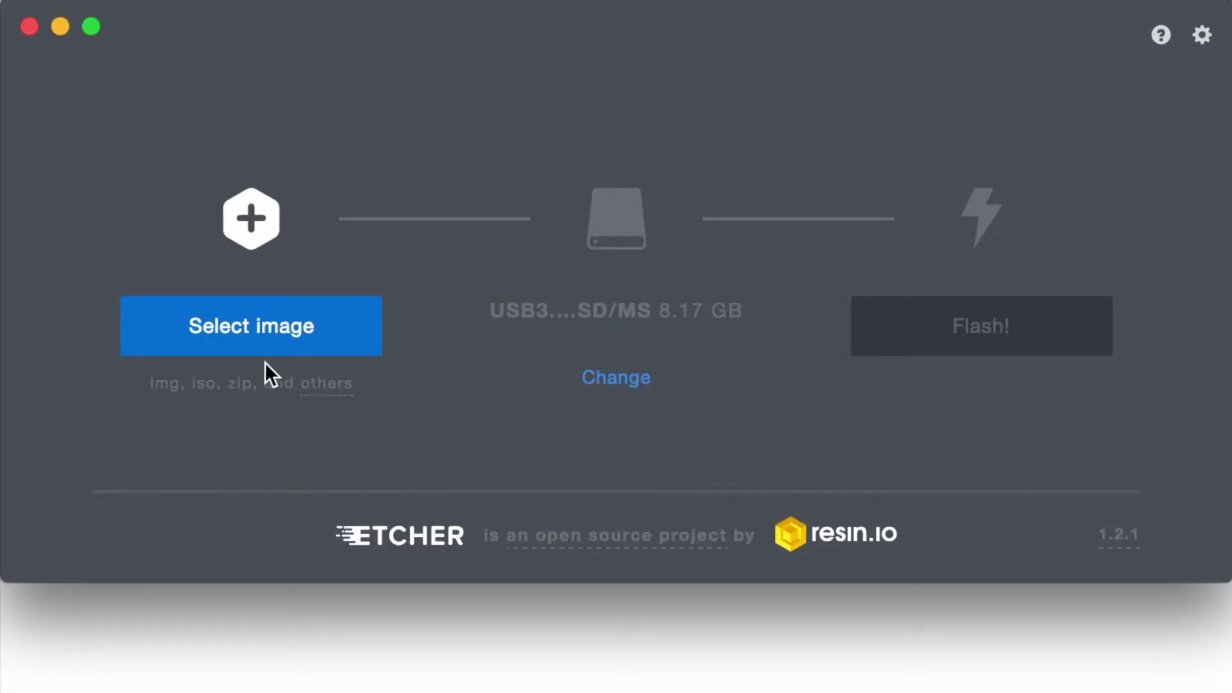
Flash the stretch-lite zip from Downloads onto the 8.17 GB USB3.0 CRW-SD/MS drive.
left_click(251, 335)
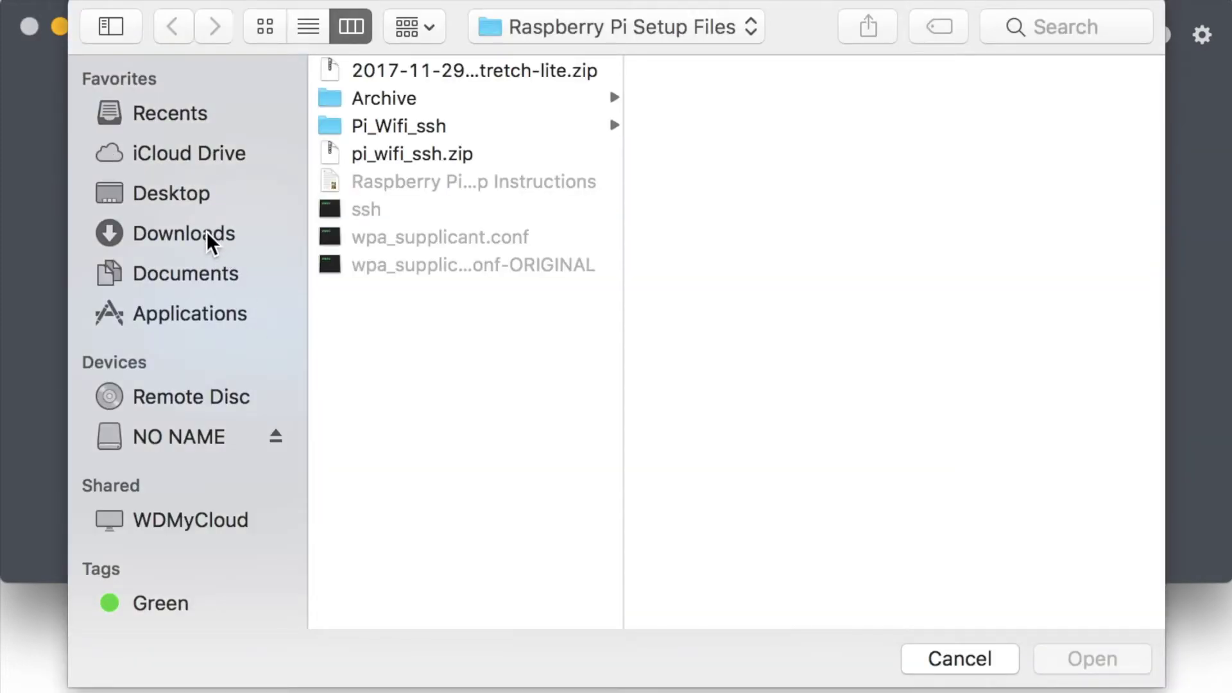
left_click(207, 235)
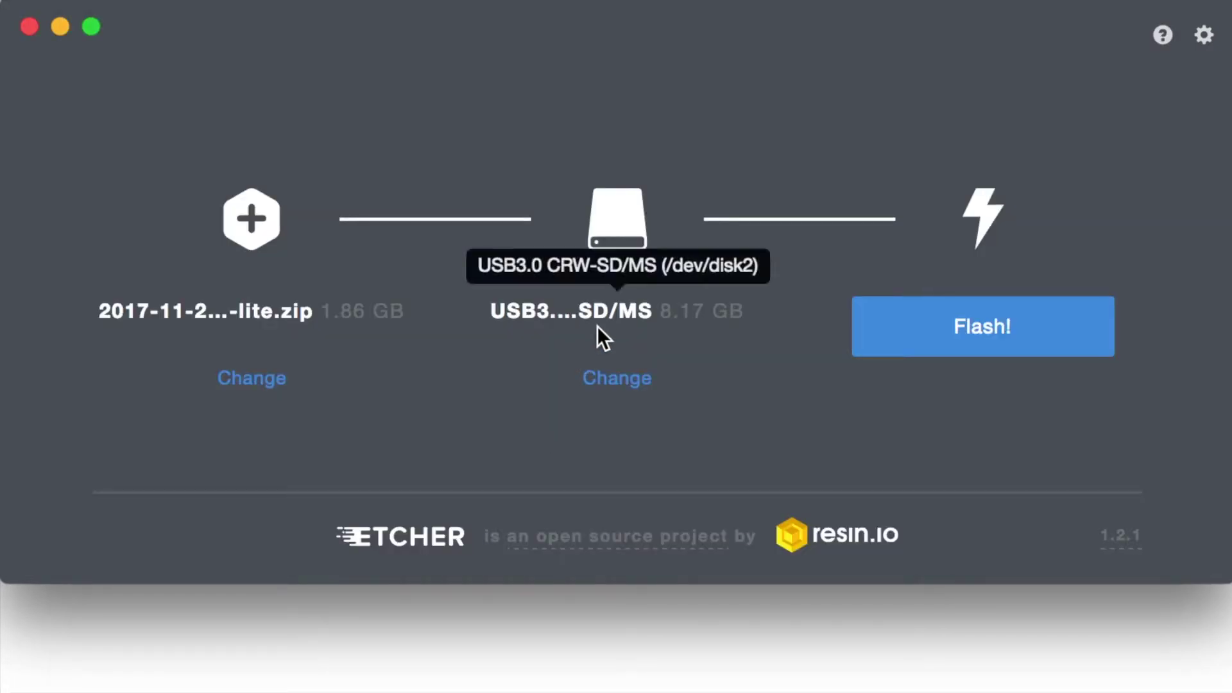
left_click(606, 385)
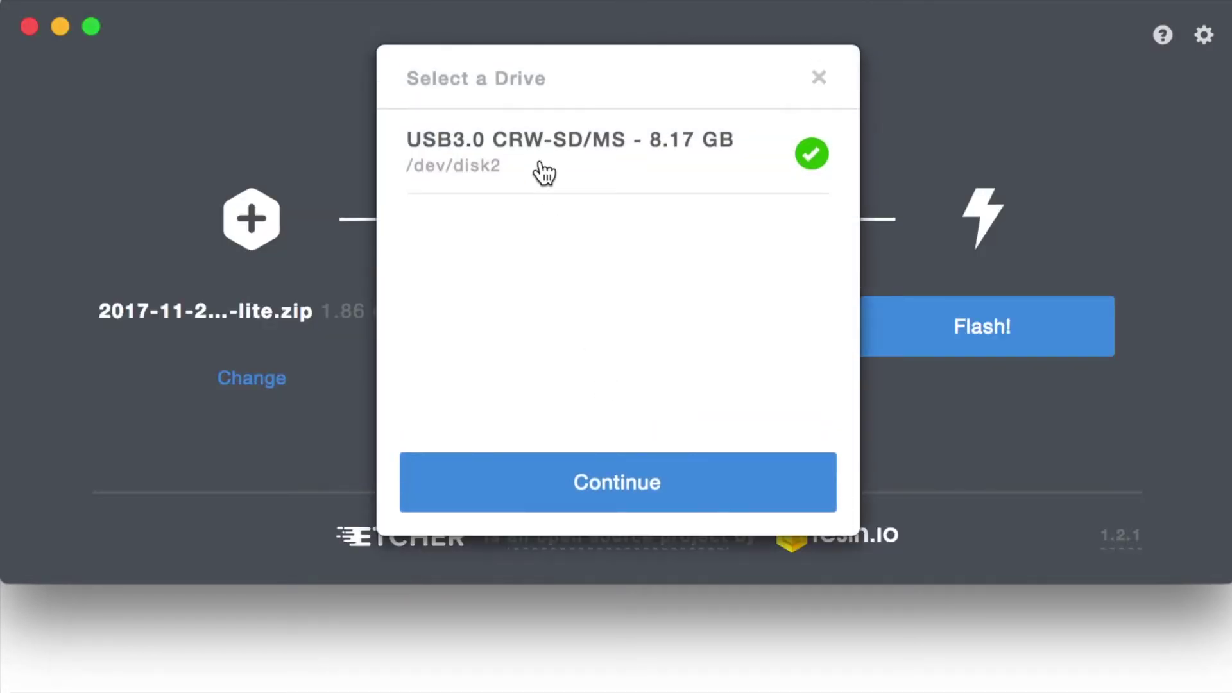
left_click(546, 165)
left_click(544, 165)
left_click(620, 488)
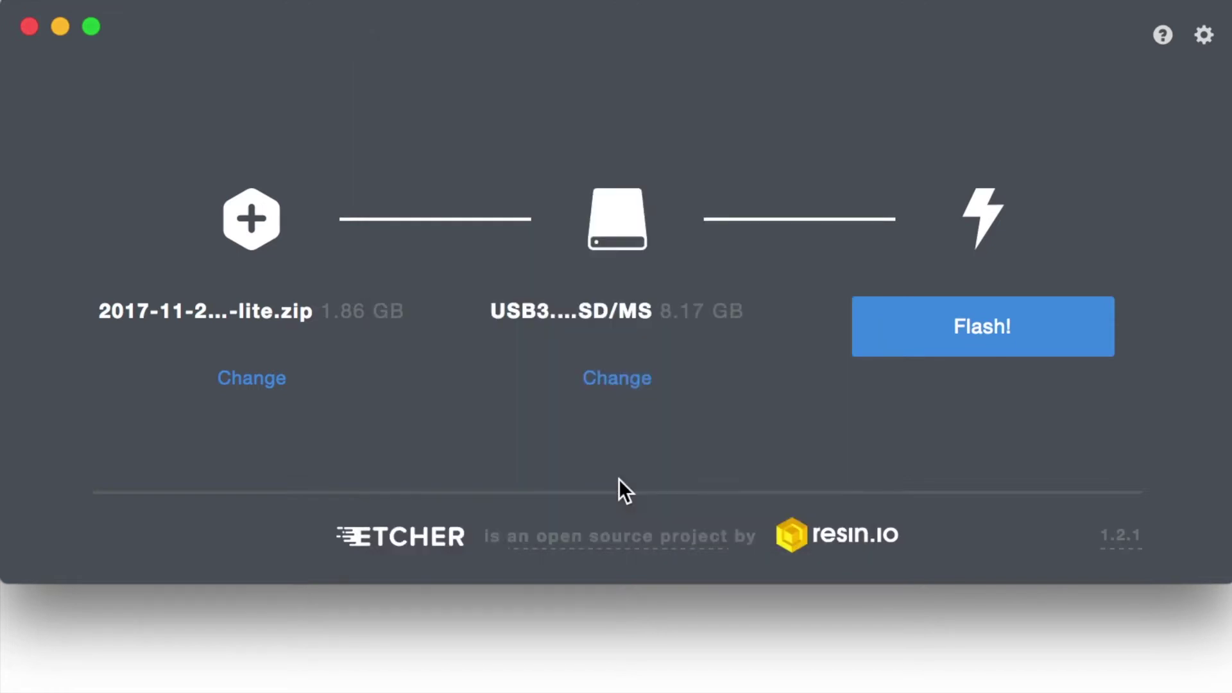
left_click(982, 327)
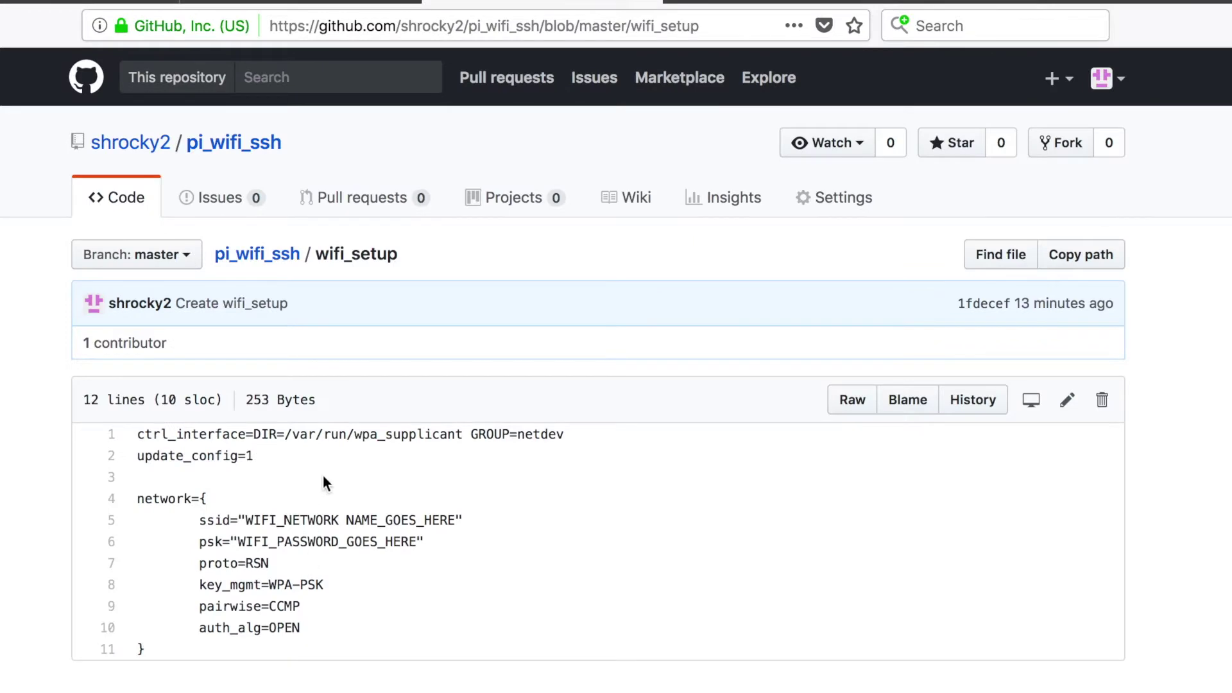
Open the raw wifi_setup file on GitHub and select all of its configuration text.
left_click(844, 409)
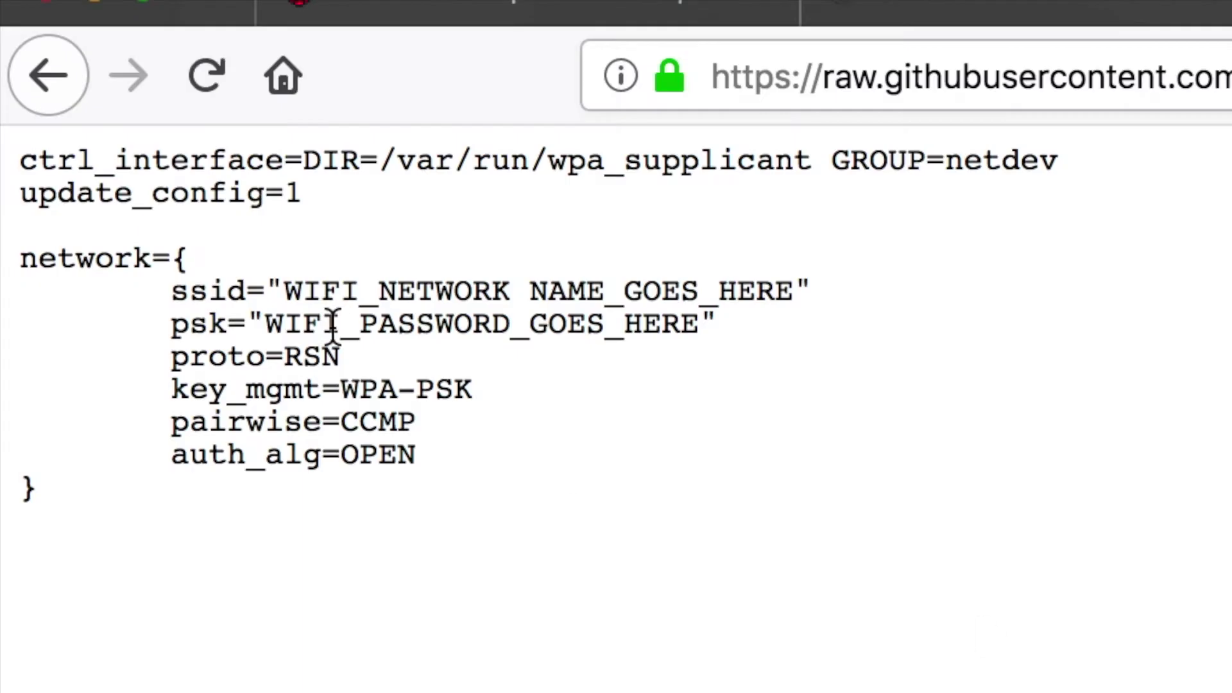
left_click_drag(48, 491, 4, 144)
key("super+c")
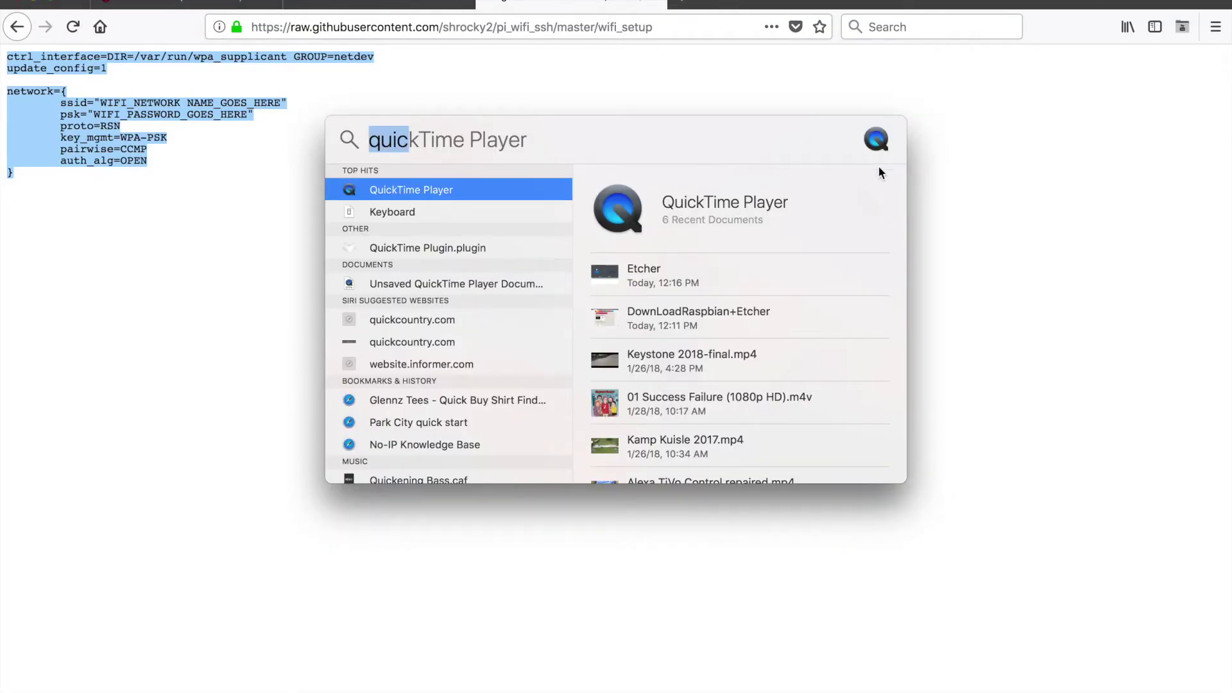
key("BackSpace")
Paste the copied wifi_setup configuration into a new TextEdit document.
key("Return")
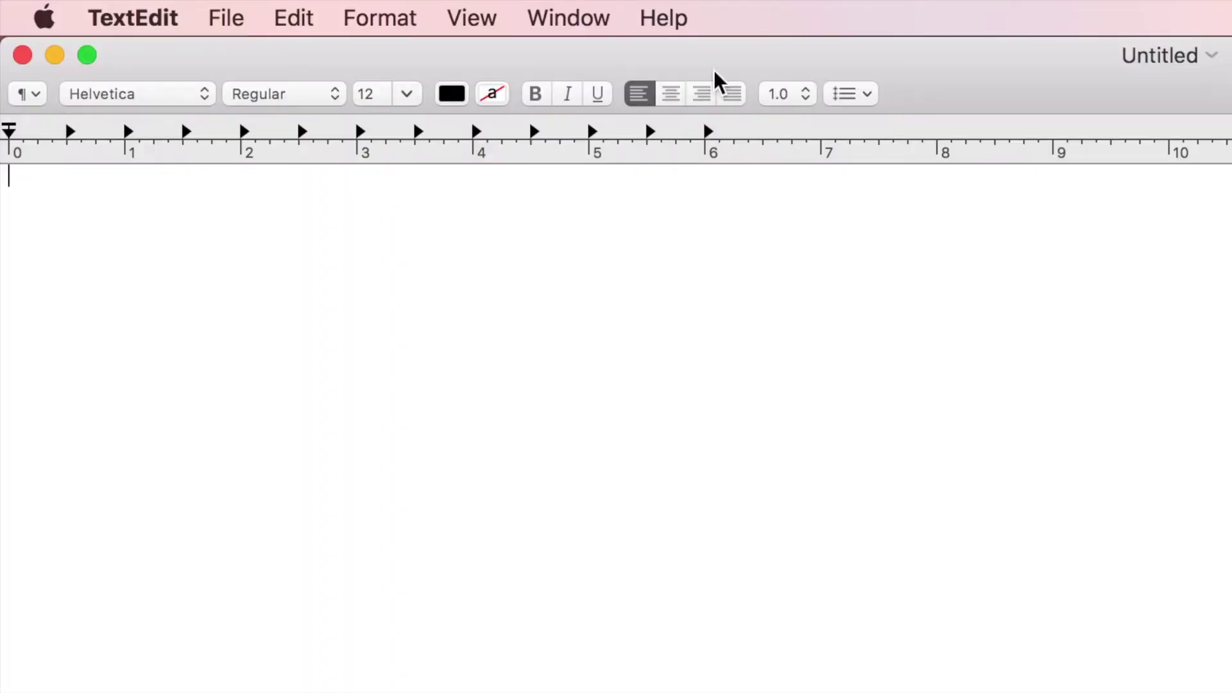
left_click(235, 13)
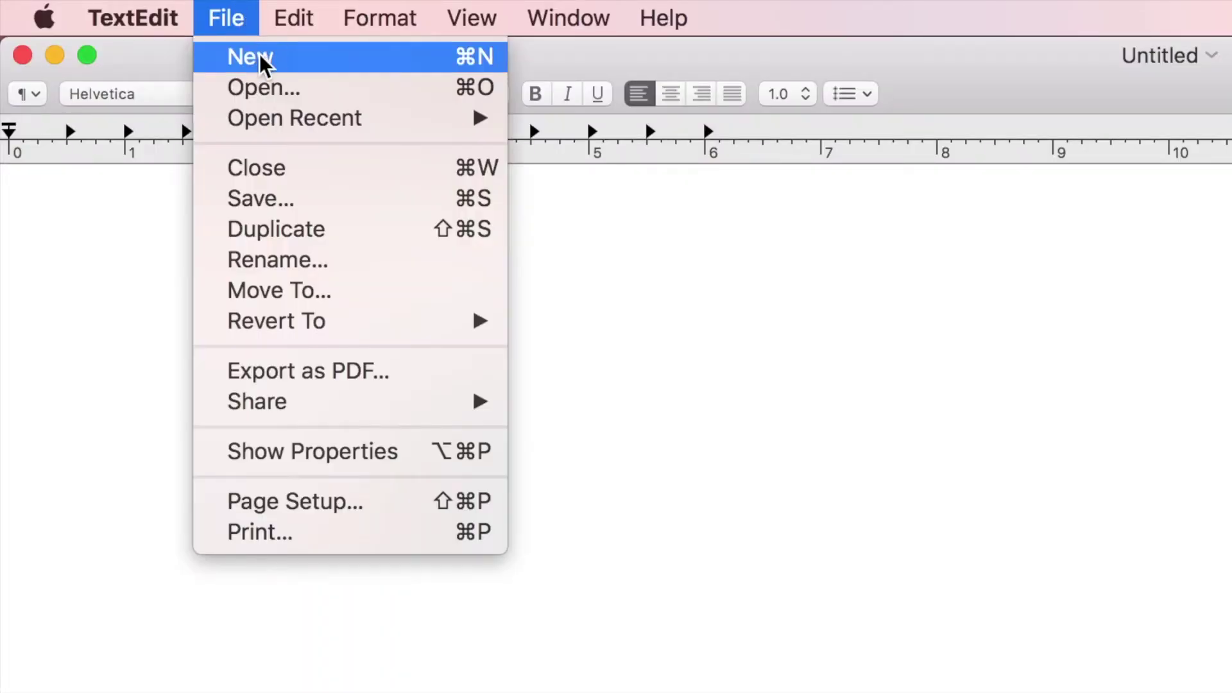
left_click(261, 57)
key("super+v")
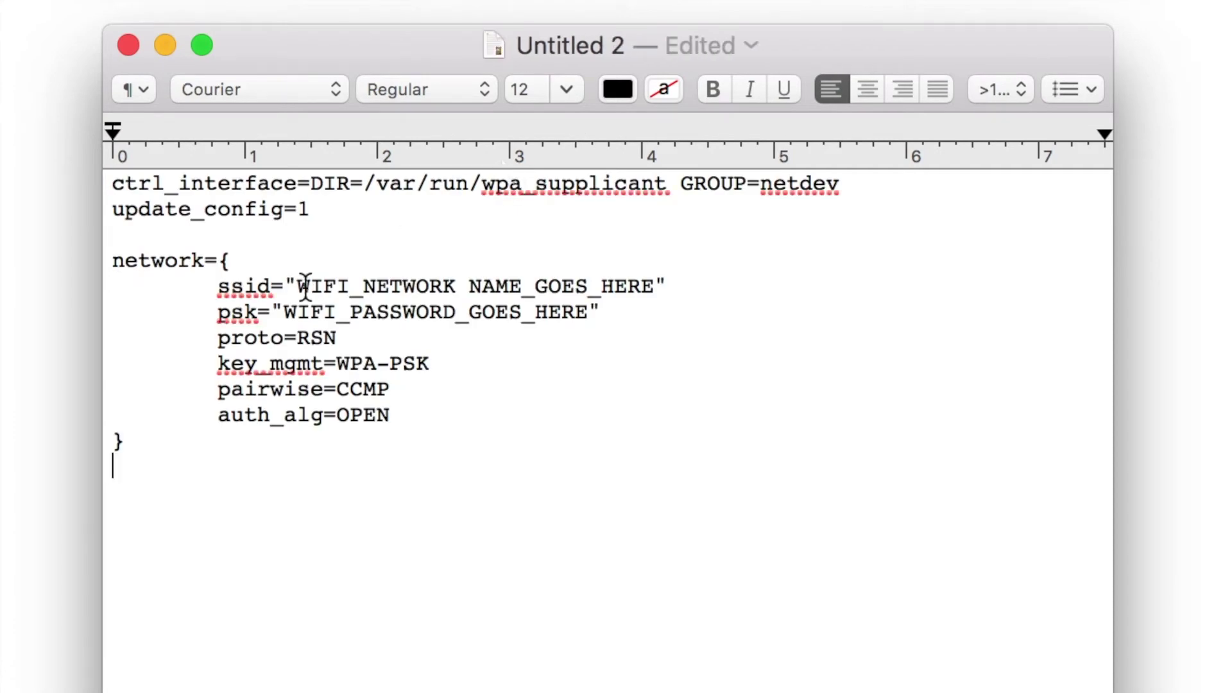
Select the WIFI_NETWORK NAME_GOES_HERE and WIFI_PASSWORD_GOES_HERE placeholders.
double_click(541, 281)
left_click_drag(655, 286, 322, 286)
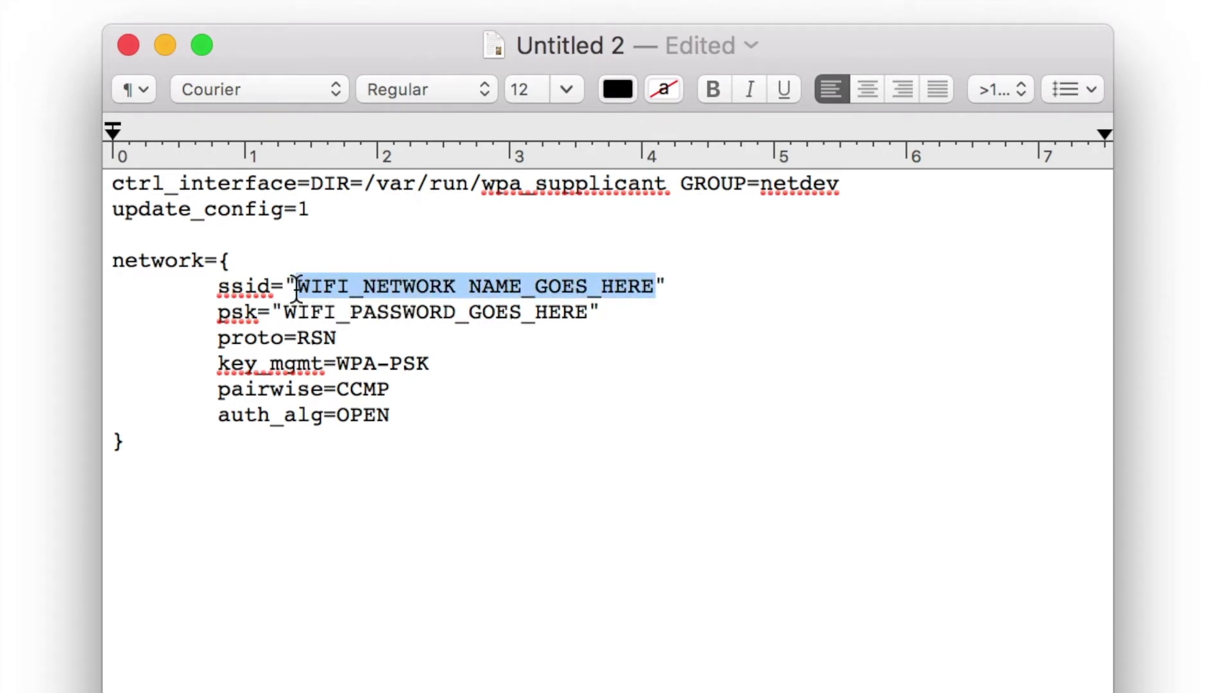
triple_click(285, 313)
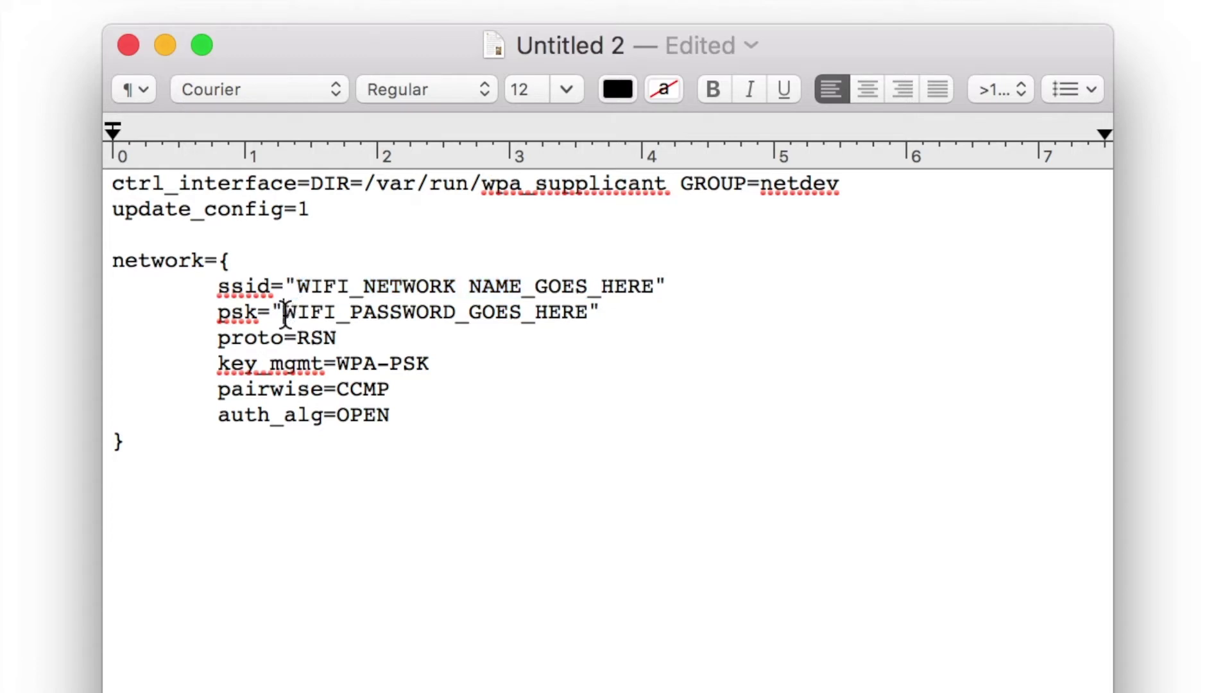
double_click(285, 313)
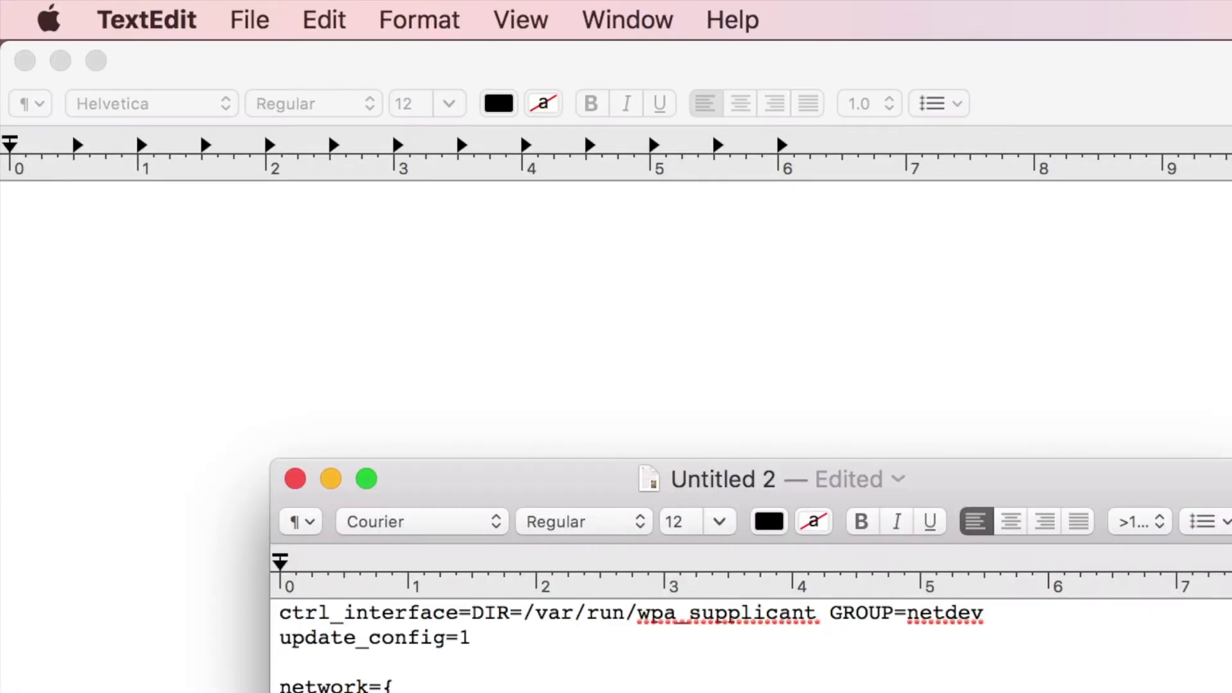
Save the configuration document as wpa_supplicant.conf.
left_click(243, 13)
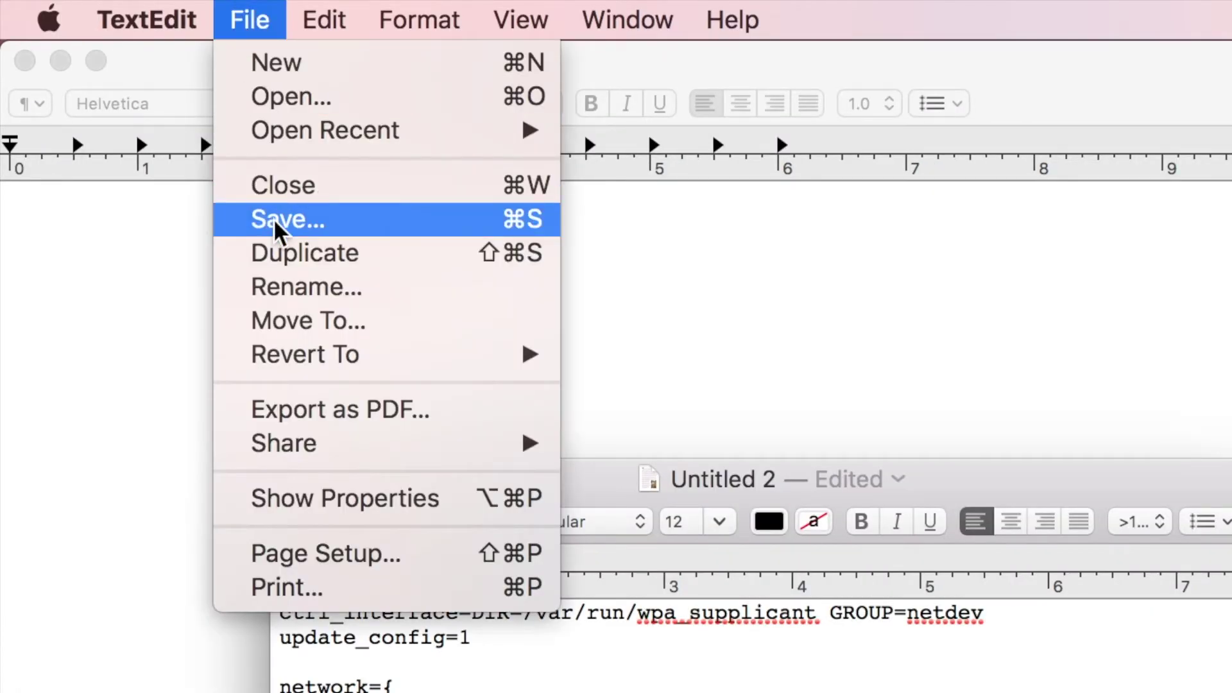
left_click(275, 219)
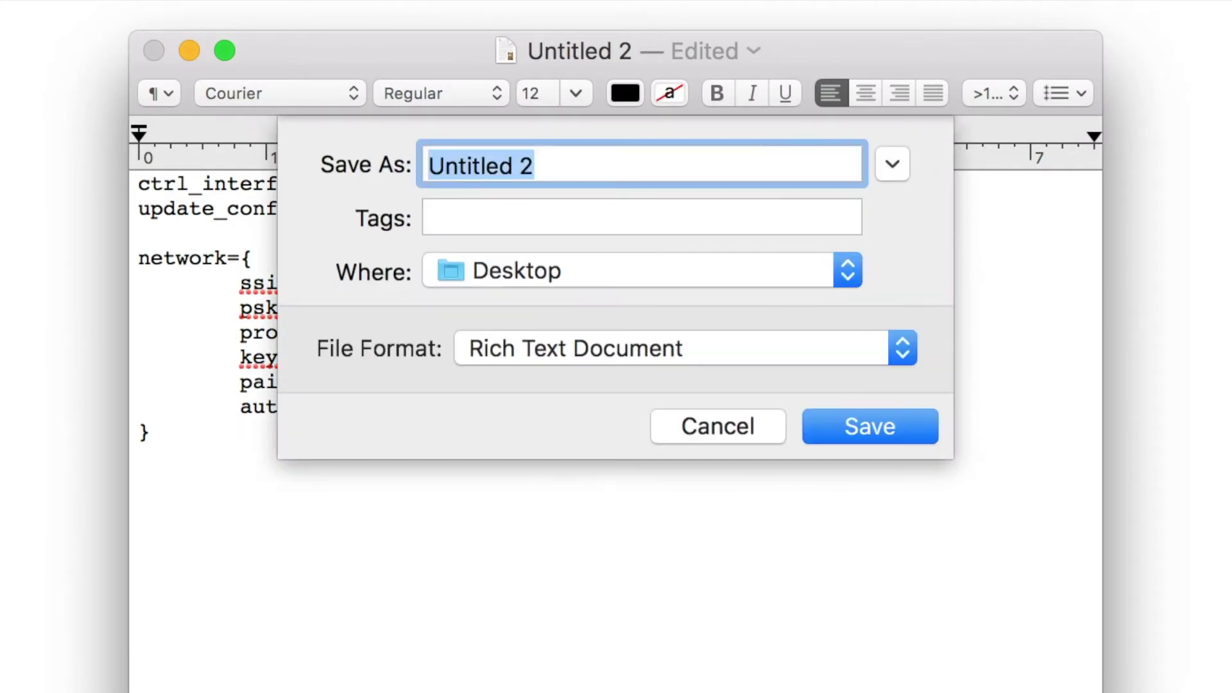
type("wpa_")
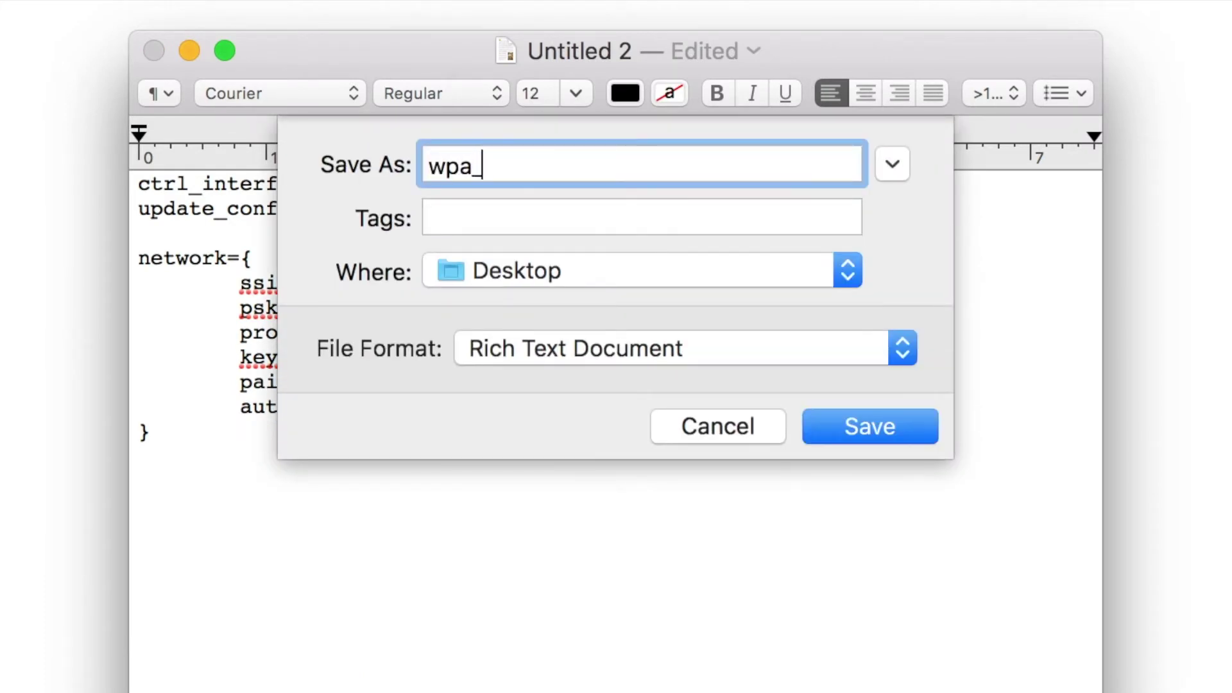
type("supplicant")
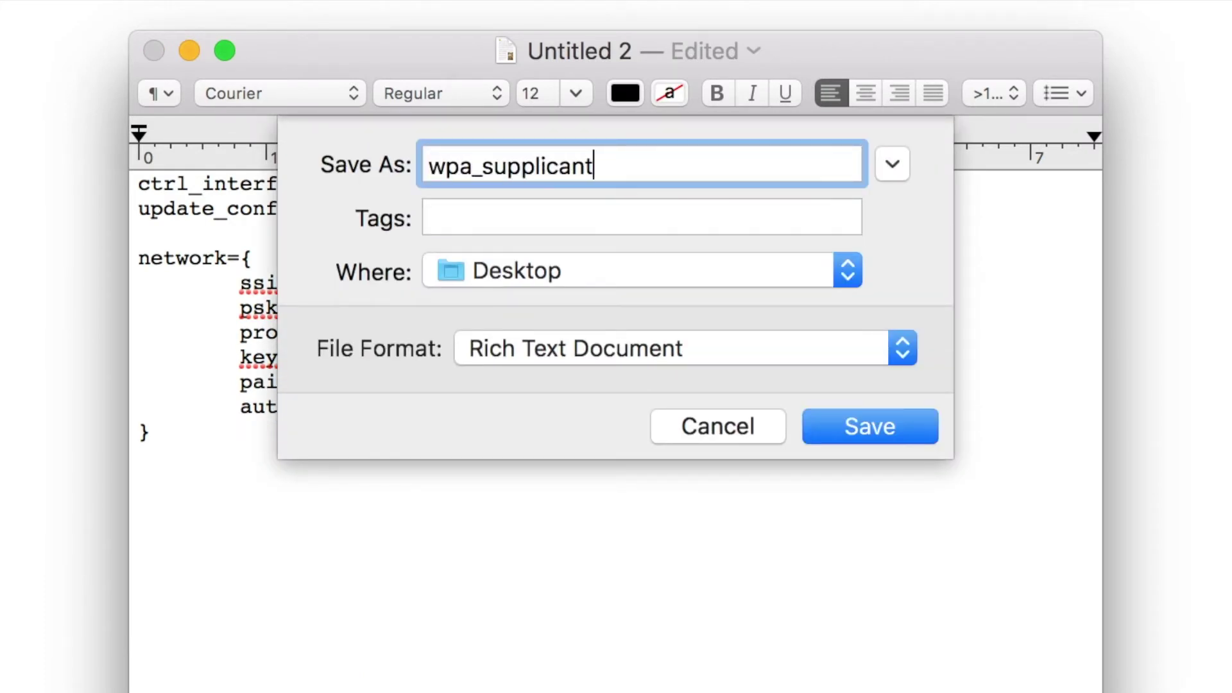
type(".conf")
left_click(864, 426)
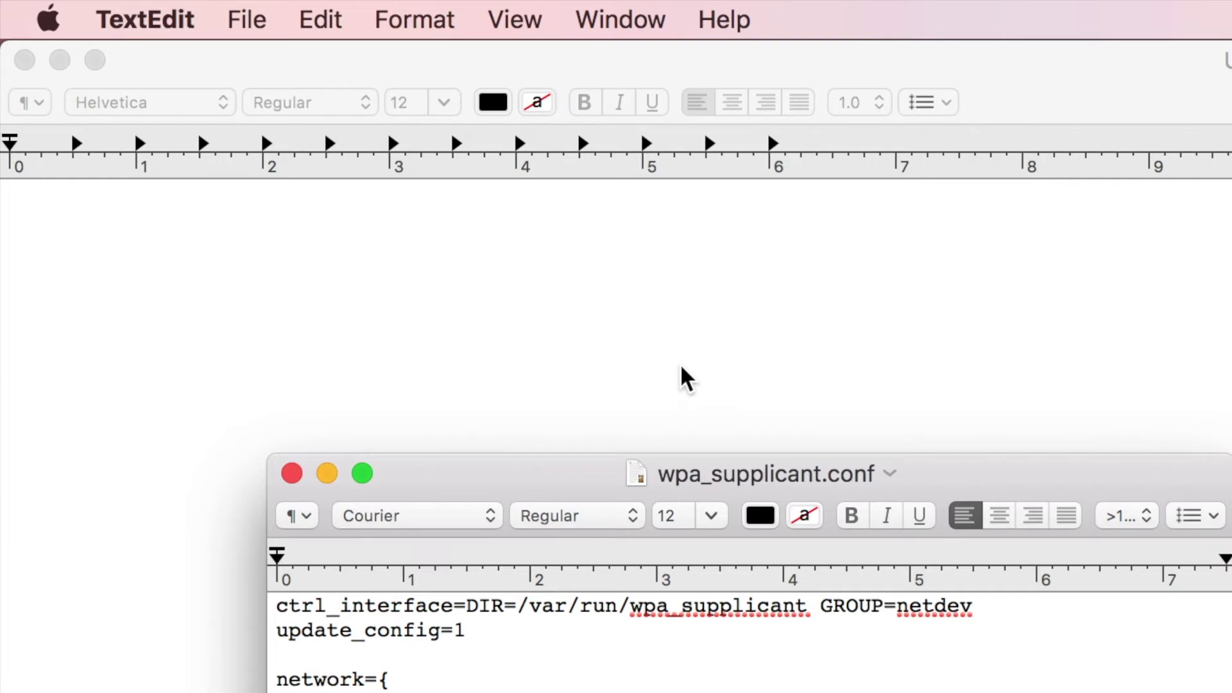
Create a new blank document and save it as ssh on the Desktop.
left_click(248, 20)
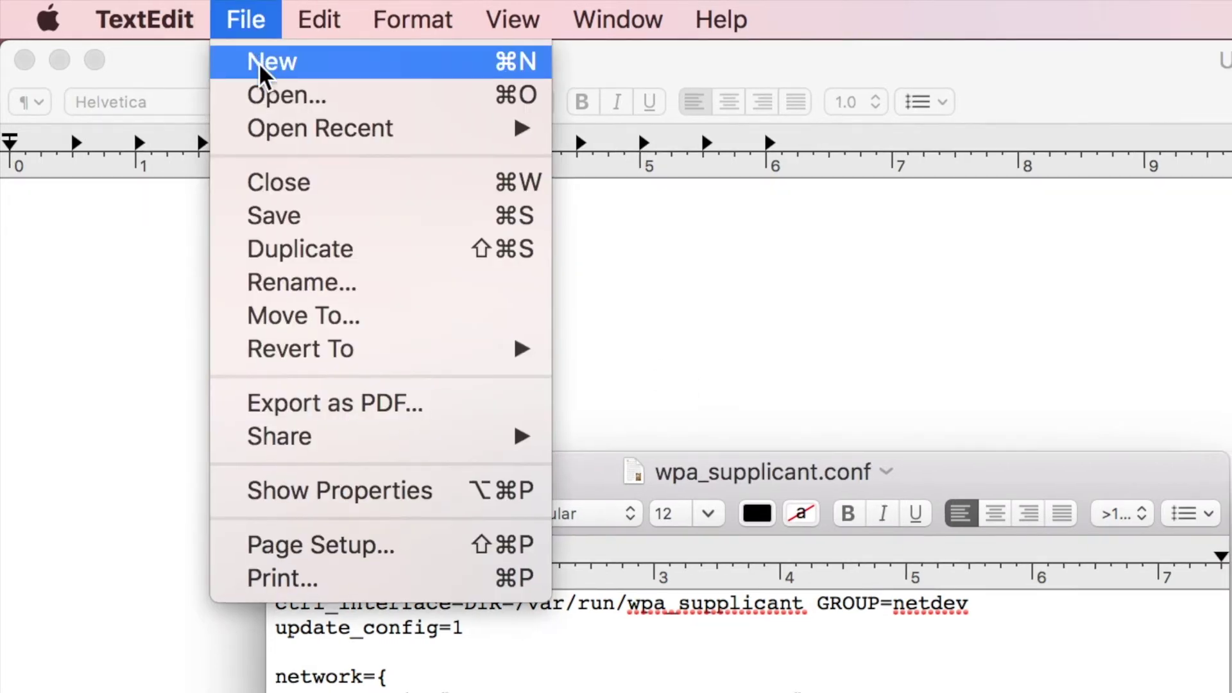
left_click(261, 66)
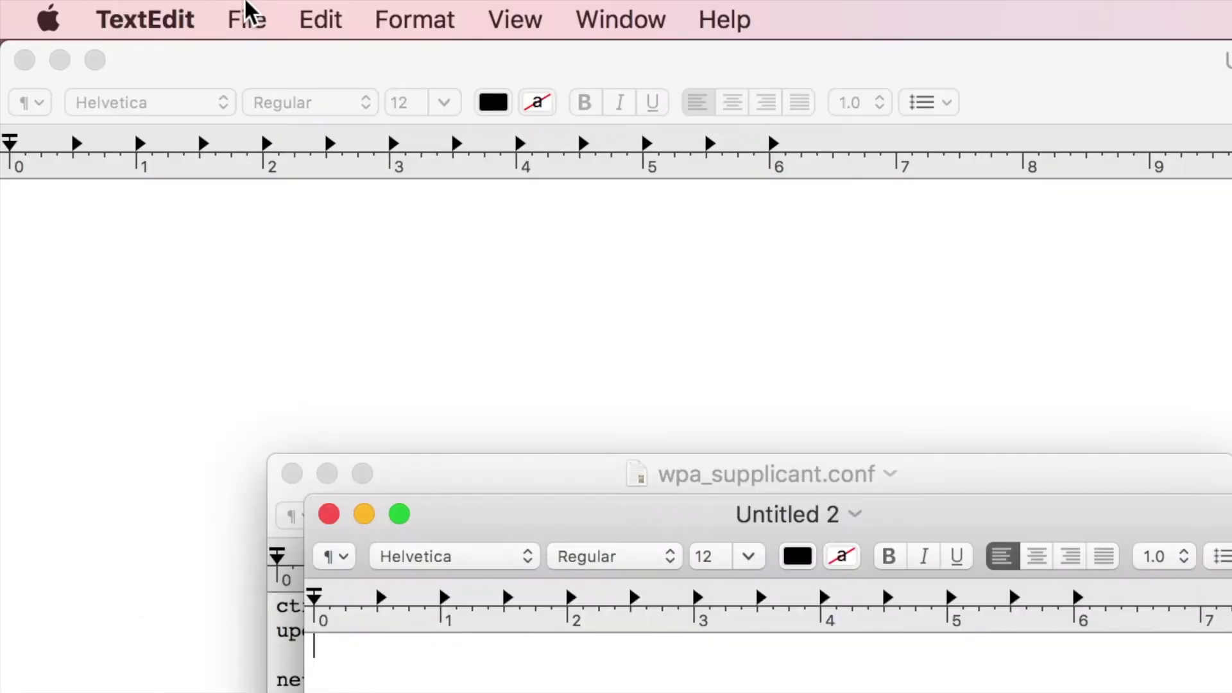
left_click(245, 18)
left_click(269, 232)
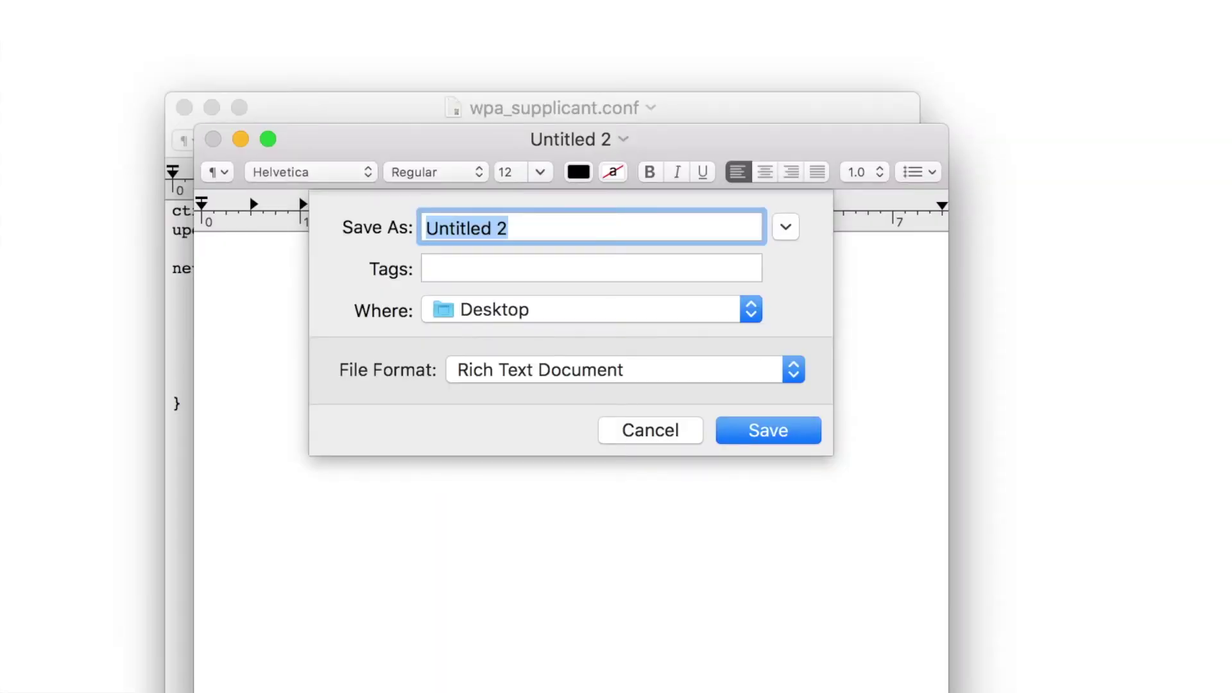
type("ssh")
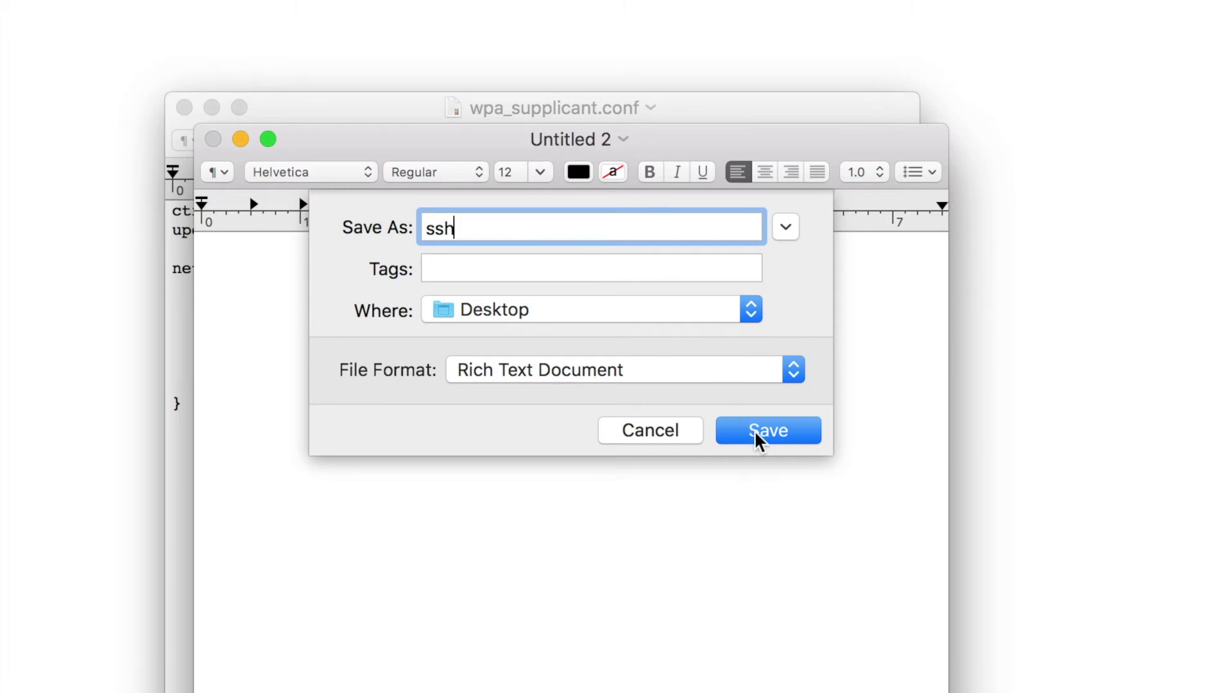
left_click(763, 432)
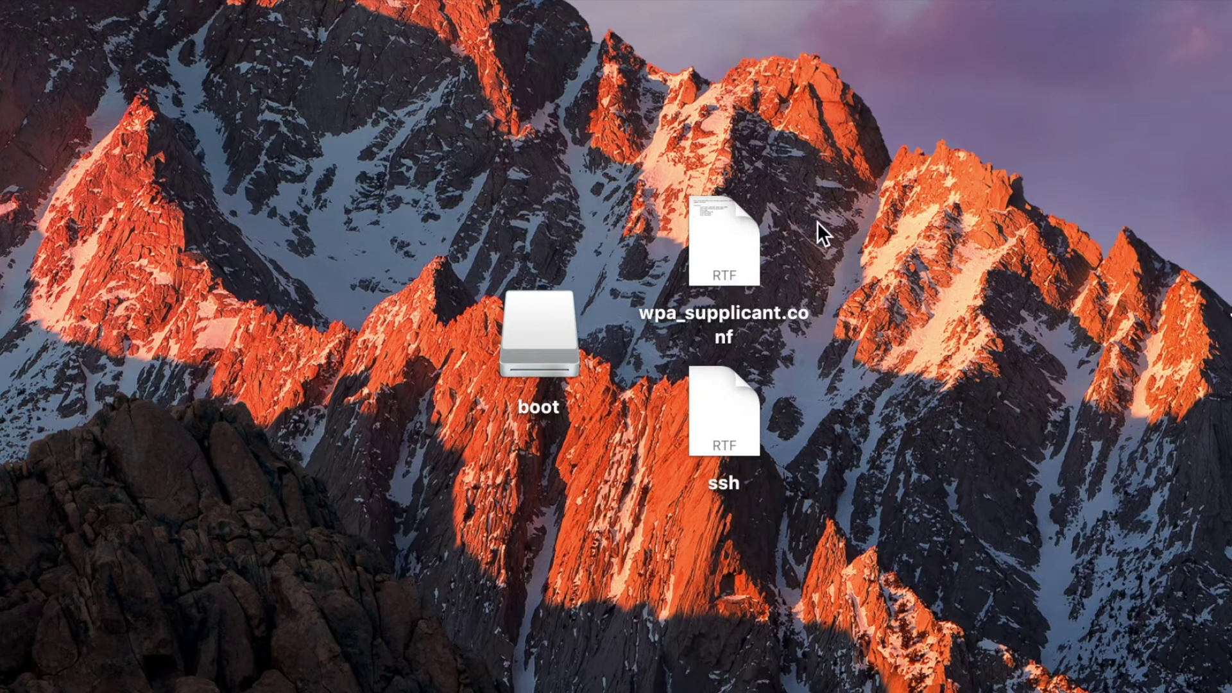
Remove the .rtf extension from wpa_supplicant.conf via Get Info, keeping .conf.
left_click(750, 240)
right_click(749, 240)
left_click(801, 378)
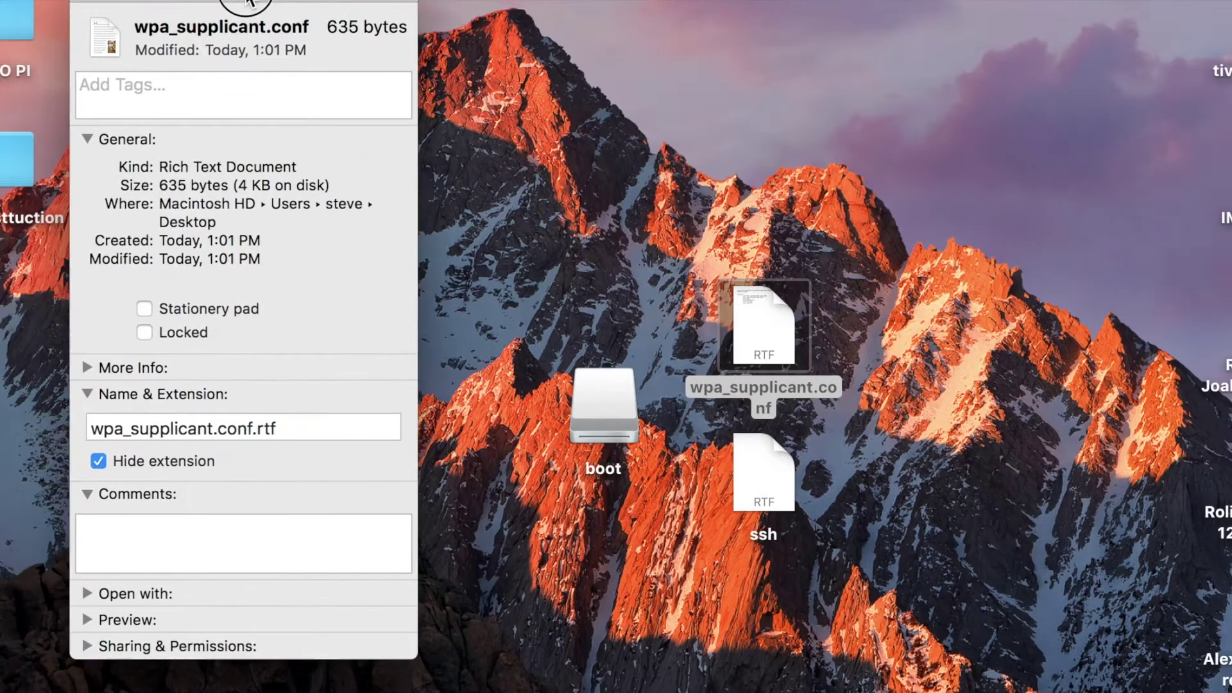
left_click_drag(238, 19, 333, 17)
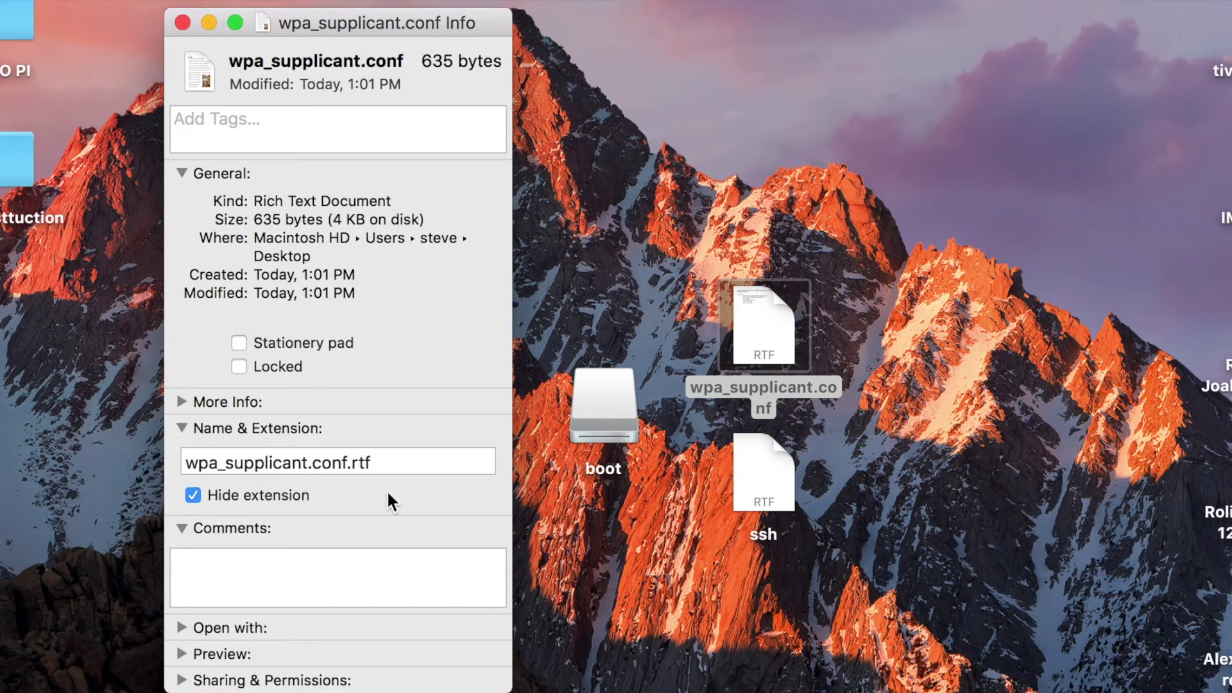
left_click(395, 459)
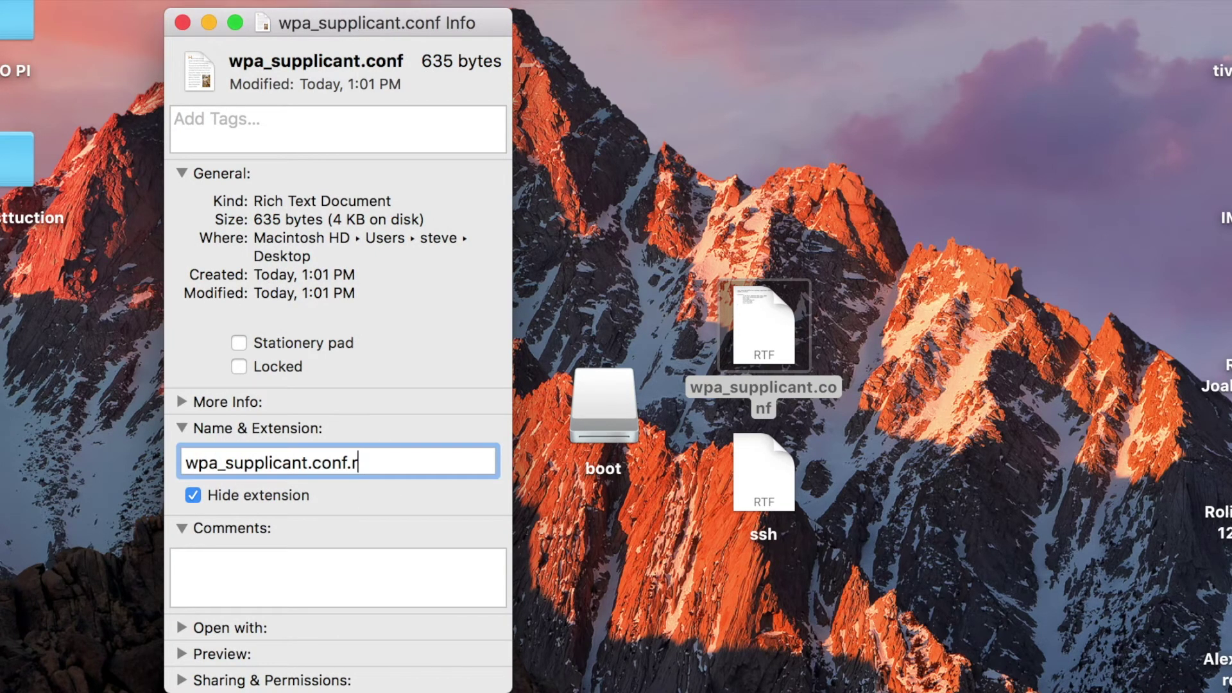
key("Return")
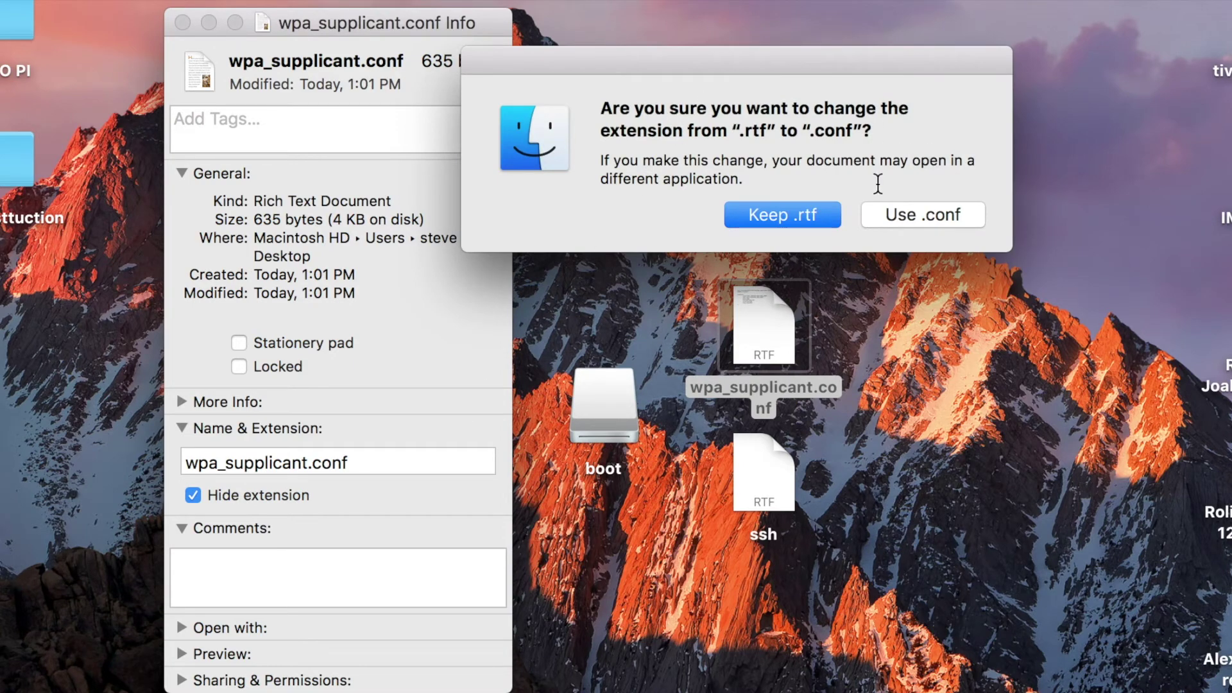
left_click(901, 217)
Remove the .rtf extension from ssh so it has no extension, then select the boot disk.
left_click(757, 478)
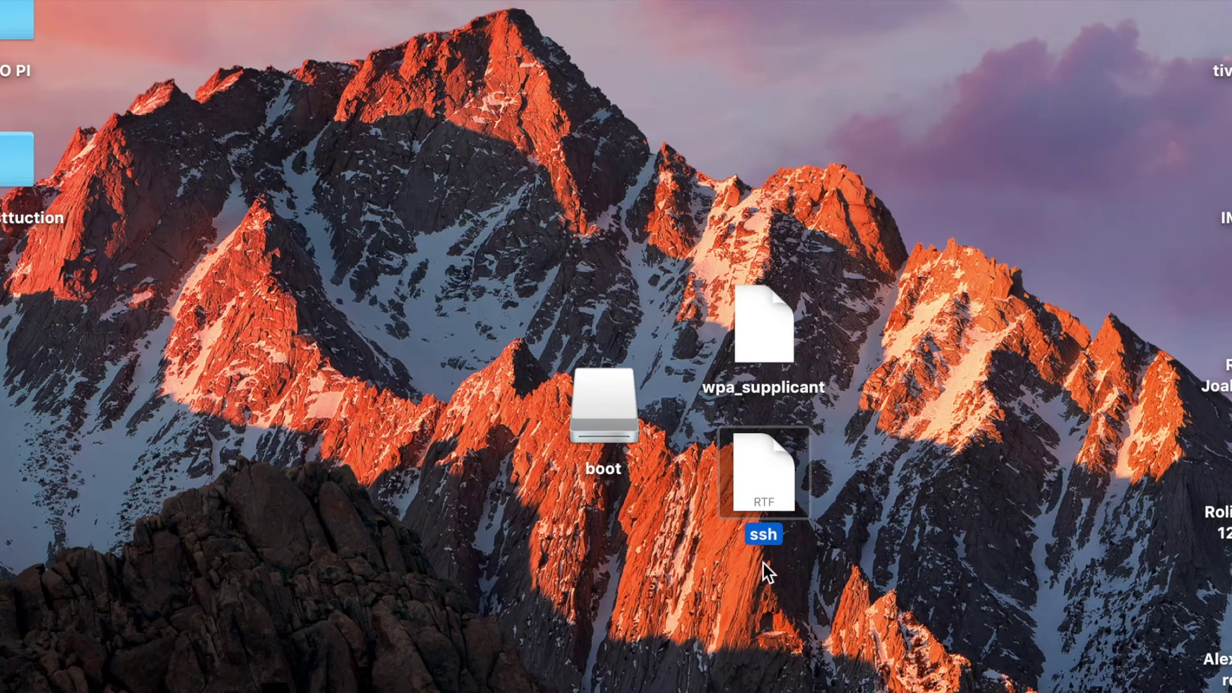
right_click(743, 454)
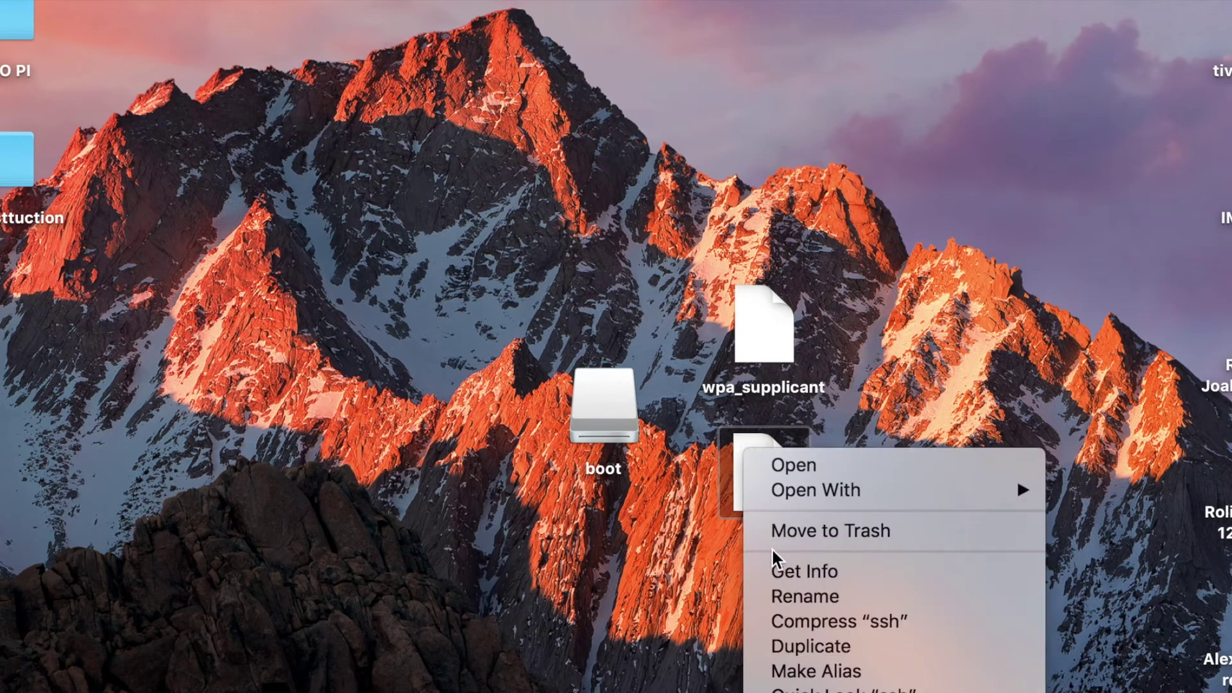
left_click(780, 572)
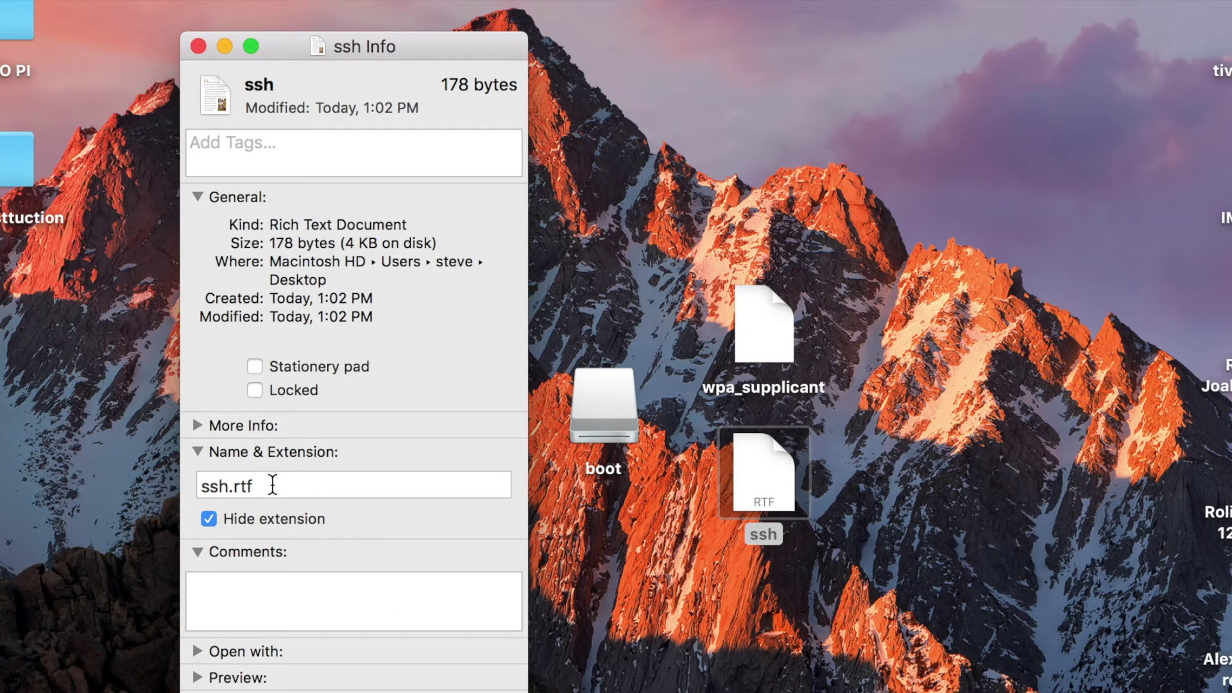
left_click(272, 486)
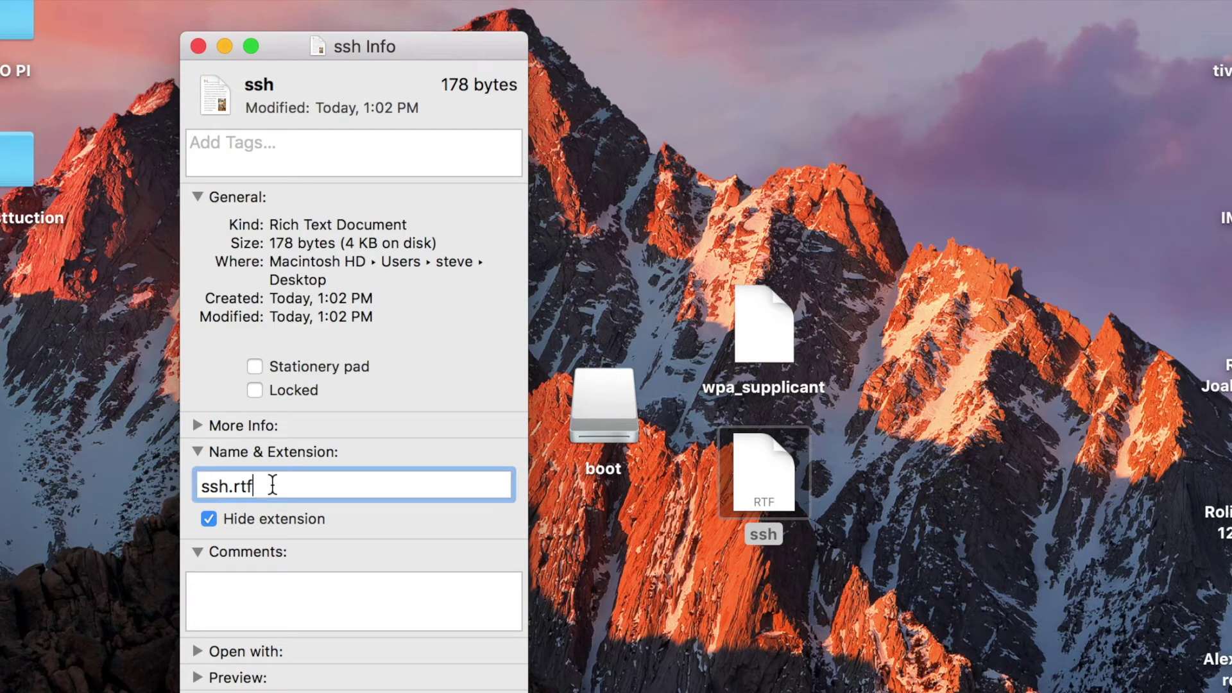
key("BackSpace")
key("BackSpace")
key("Return")
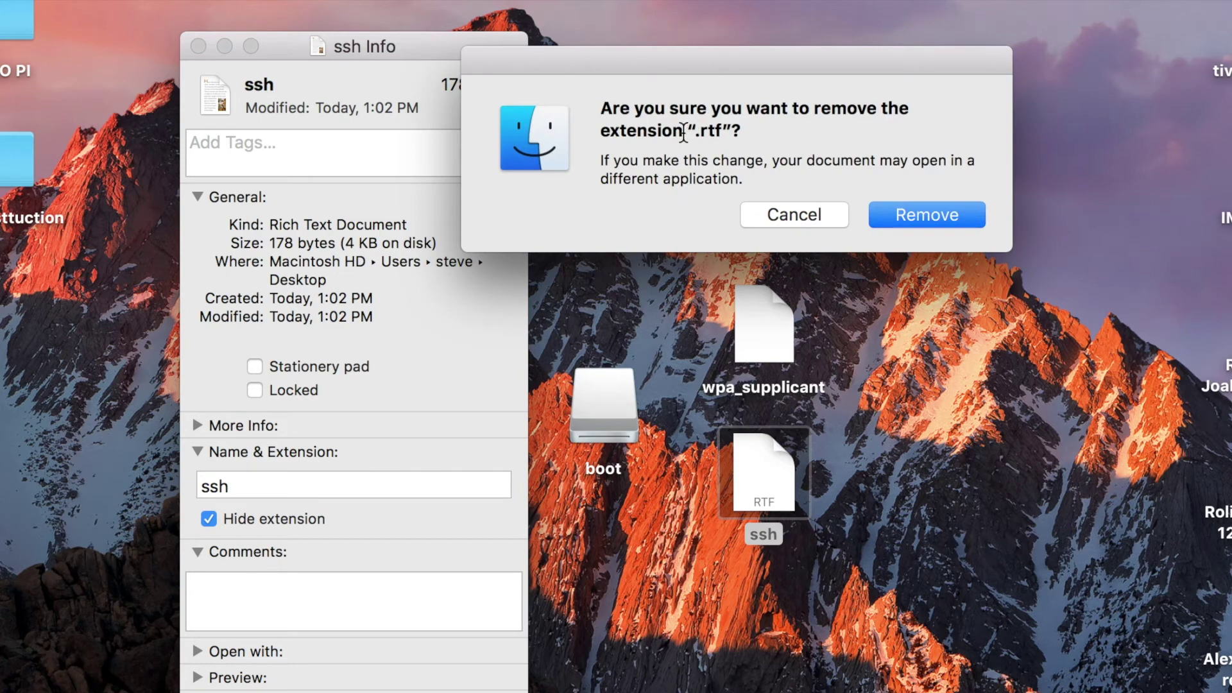
left_click(927, 215)
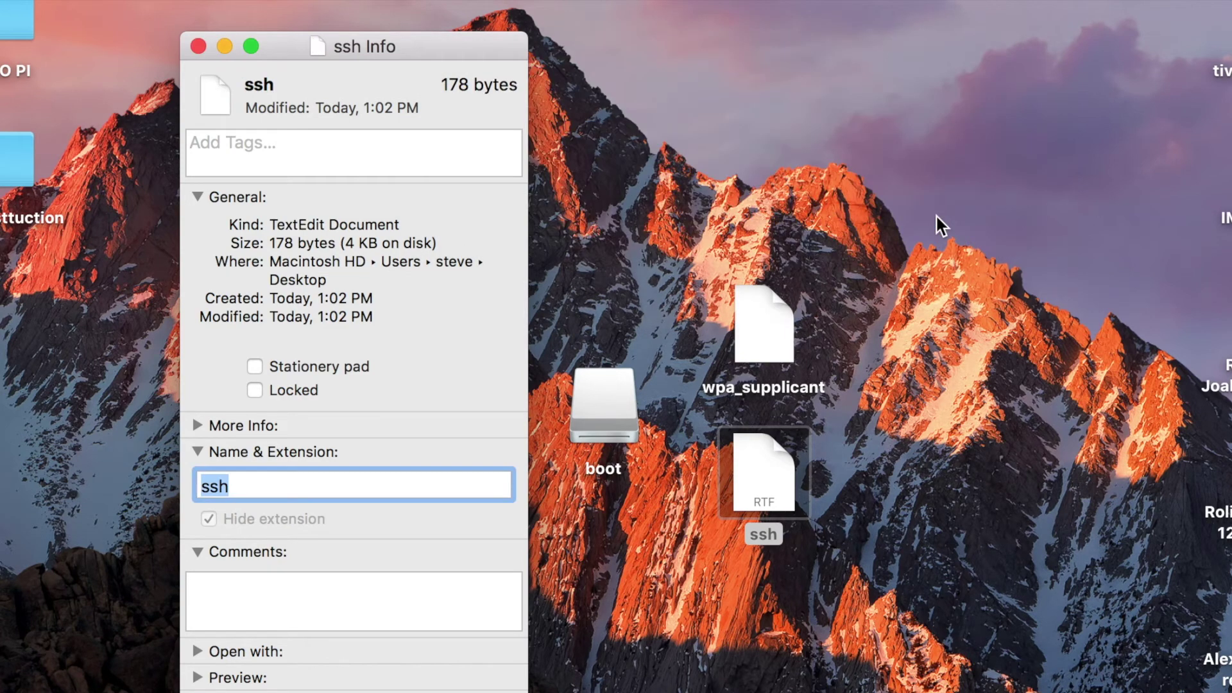
key("super+w")
left_click_drag(844, 309, 756, 450)
left_click(603, 409)
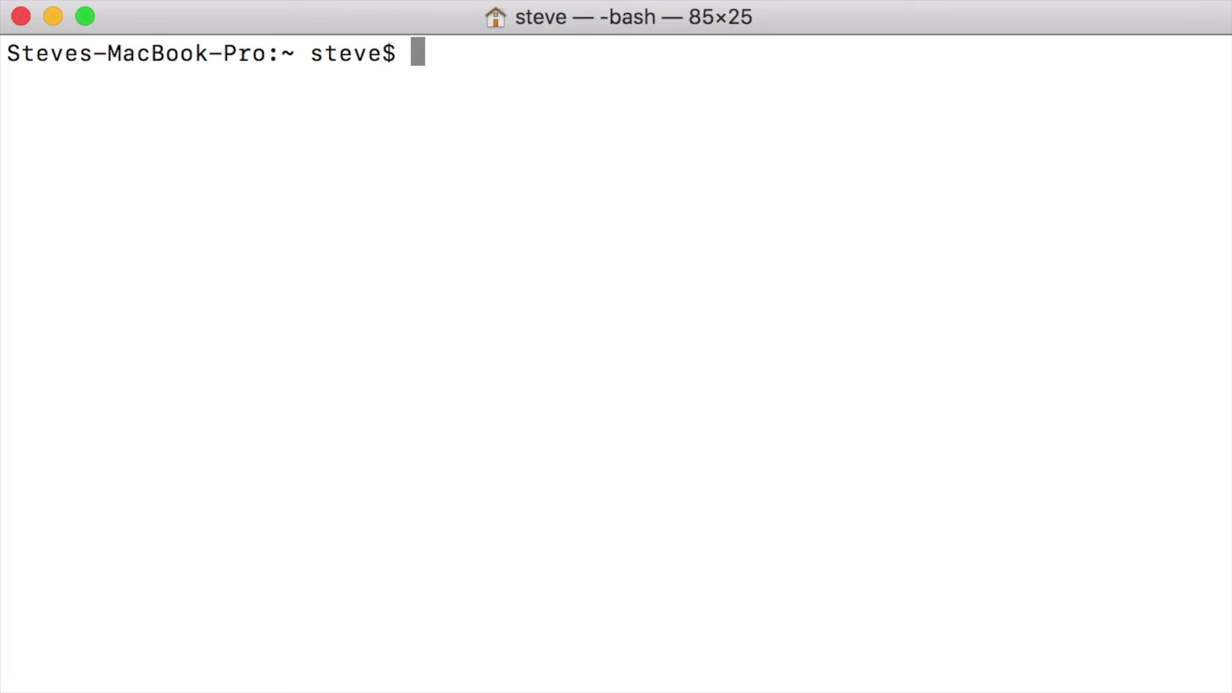
type("ssh p")
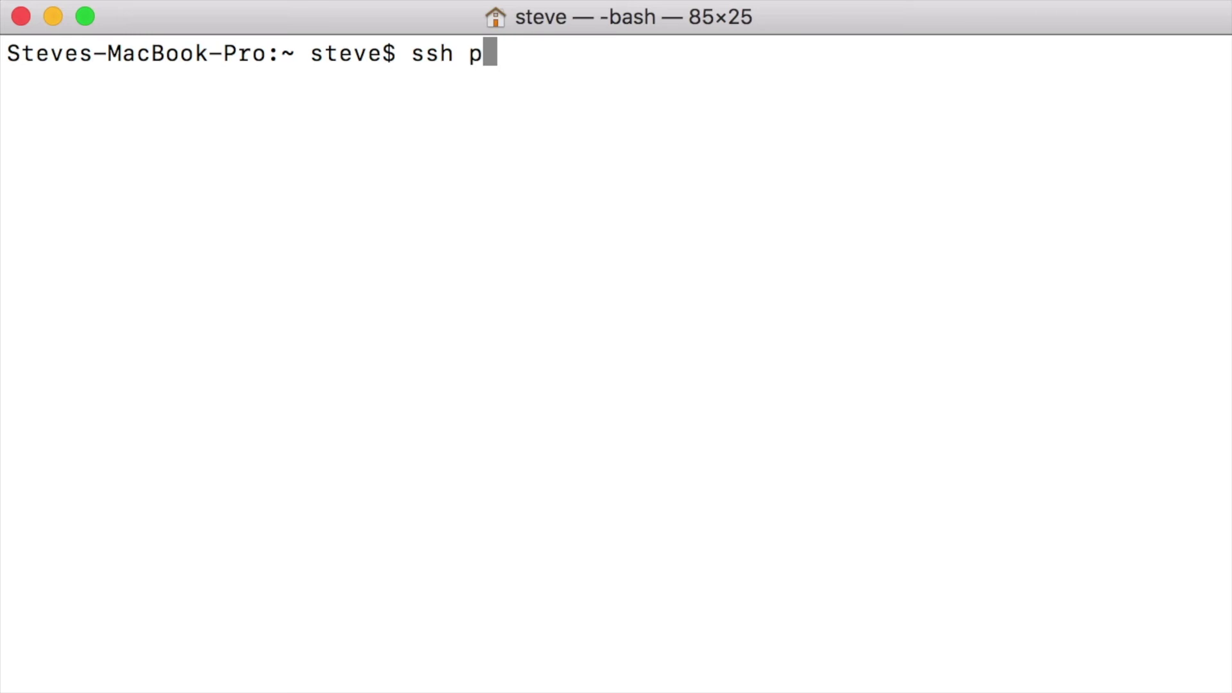
type("i@192.")
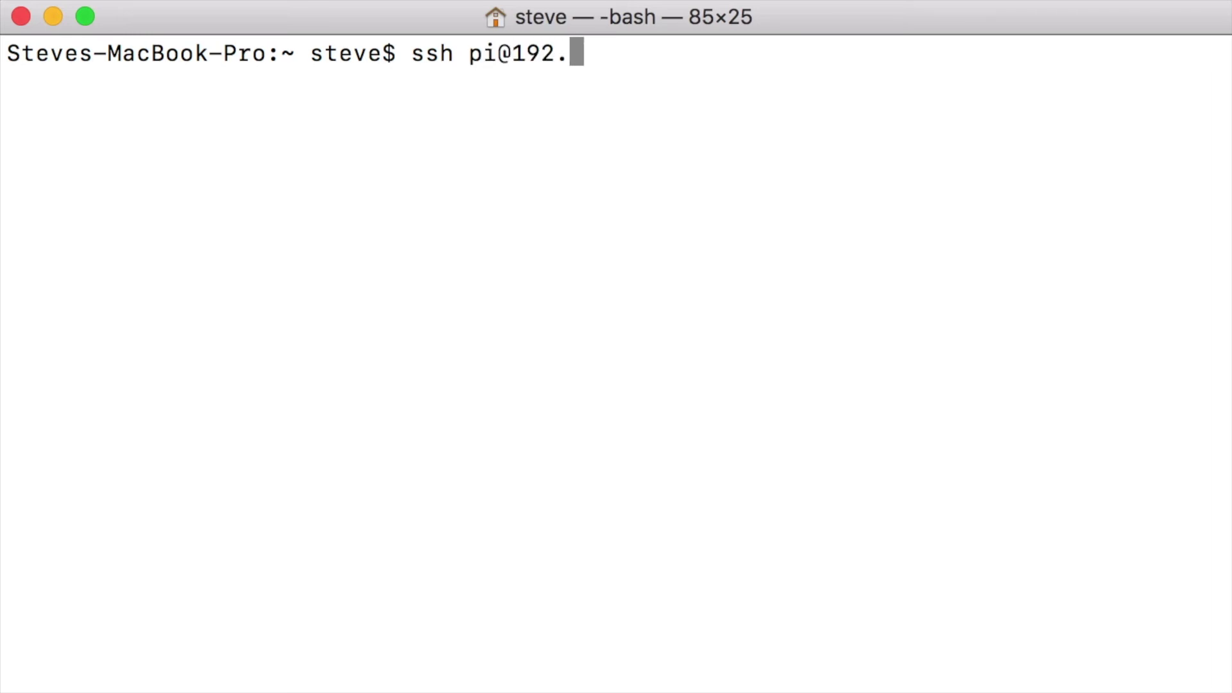
type("1")
type("68")
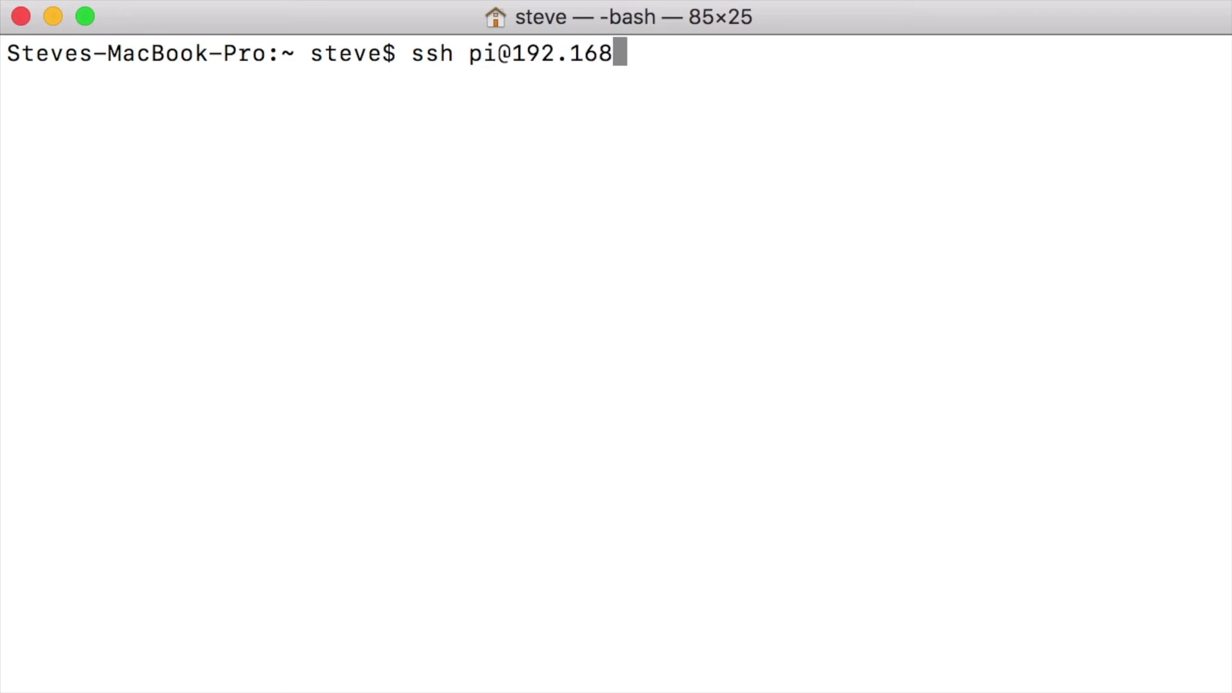
type(".0.45")
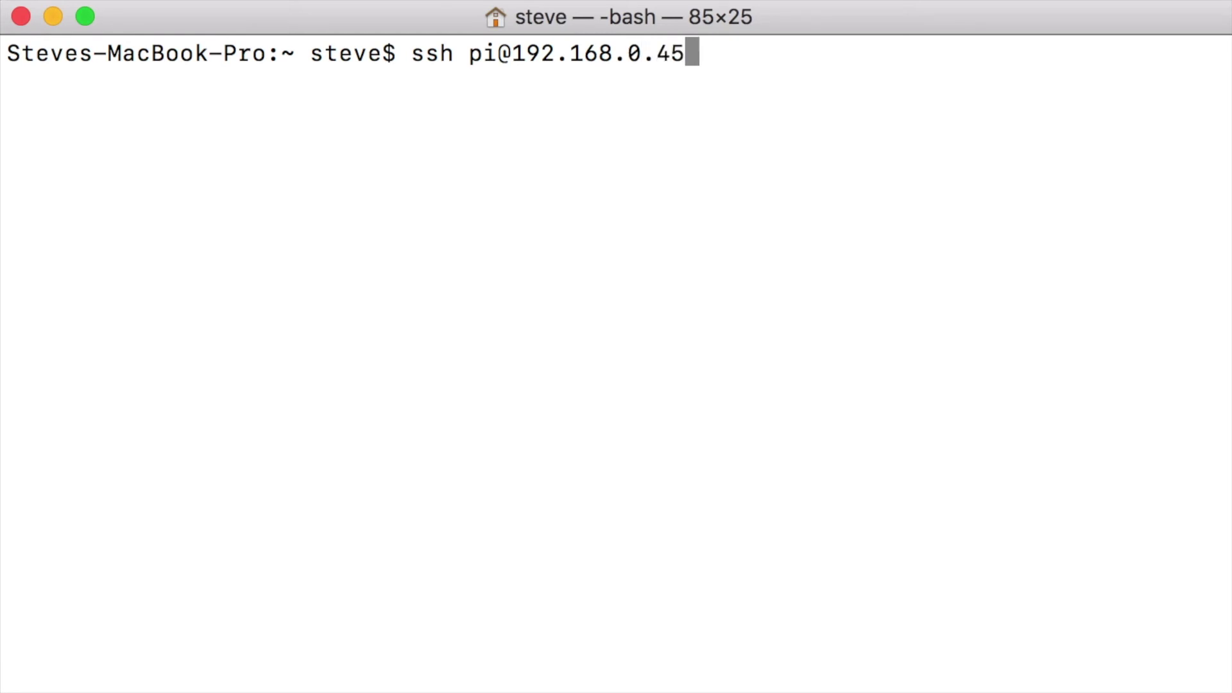
key("Return")
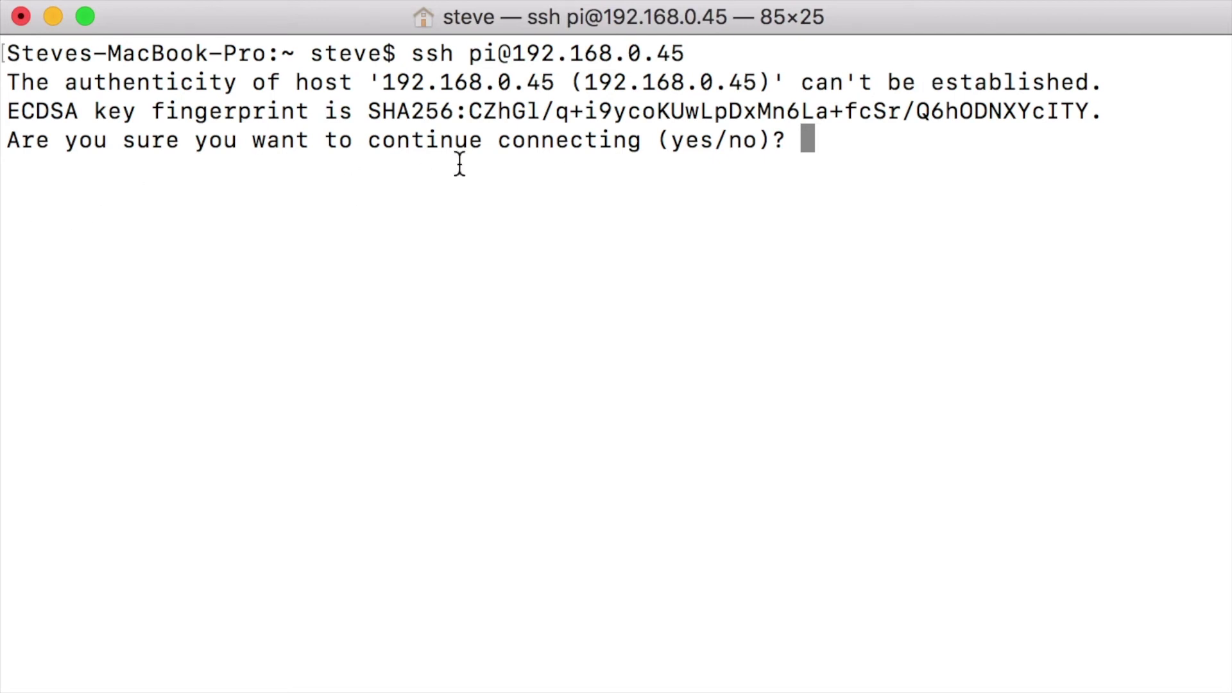
type("yes")
key("Return")
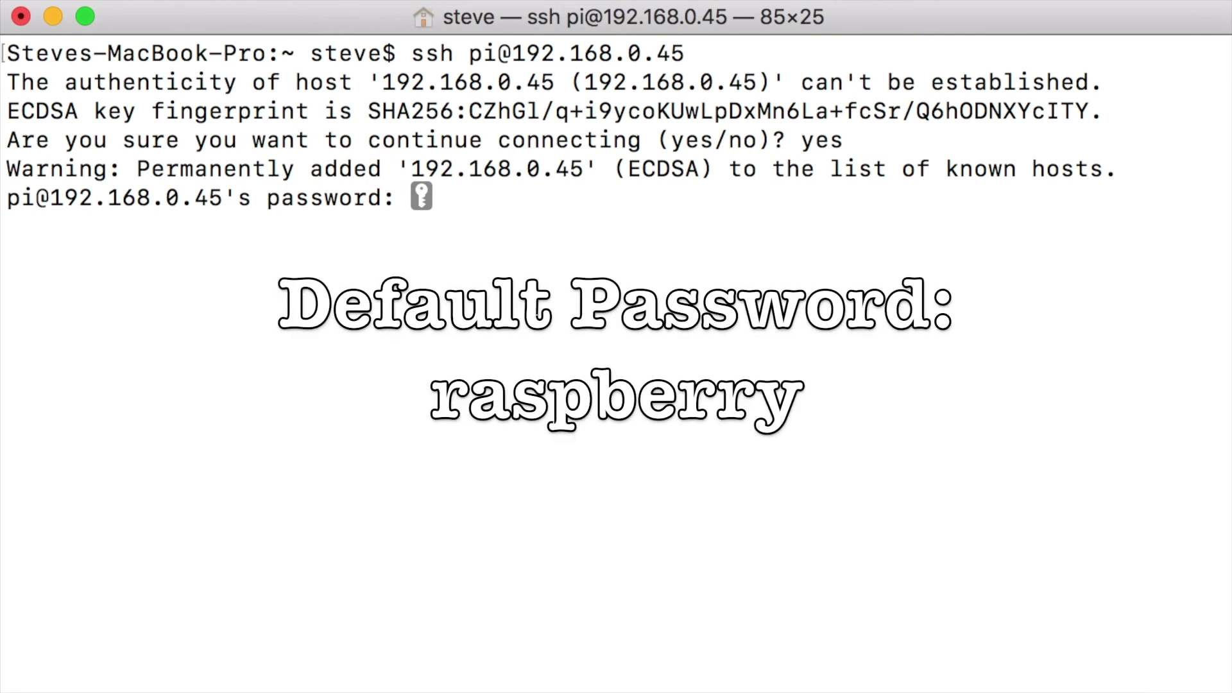
key("Return")
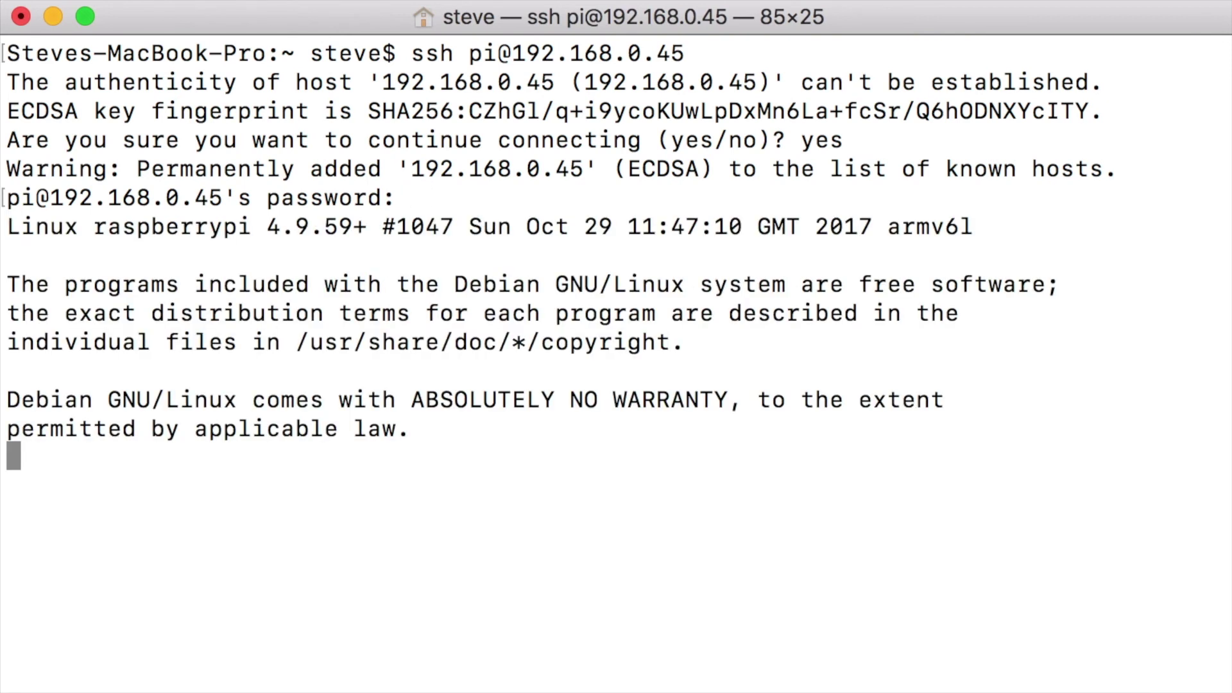